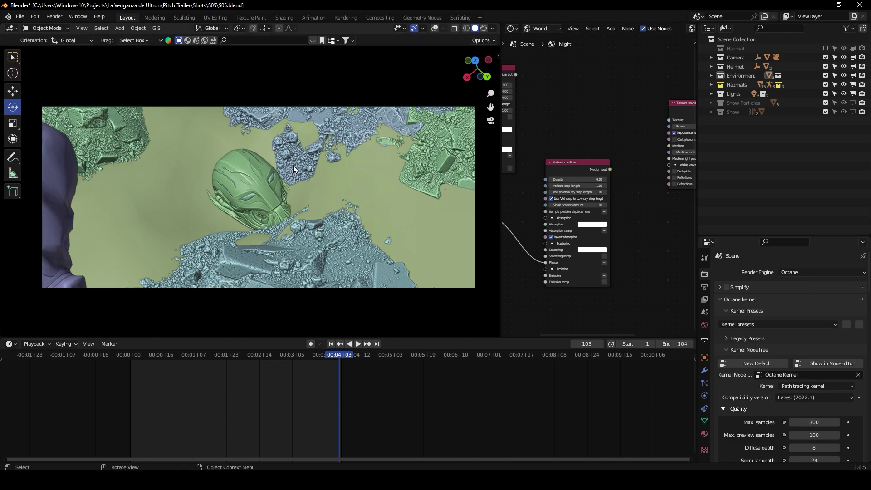
- Inspect the scene's geometry with overlays shown, then restore the camera view with overlays hidden
{"action": "left_click", "coordinate": [435, 29]}
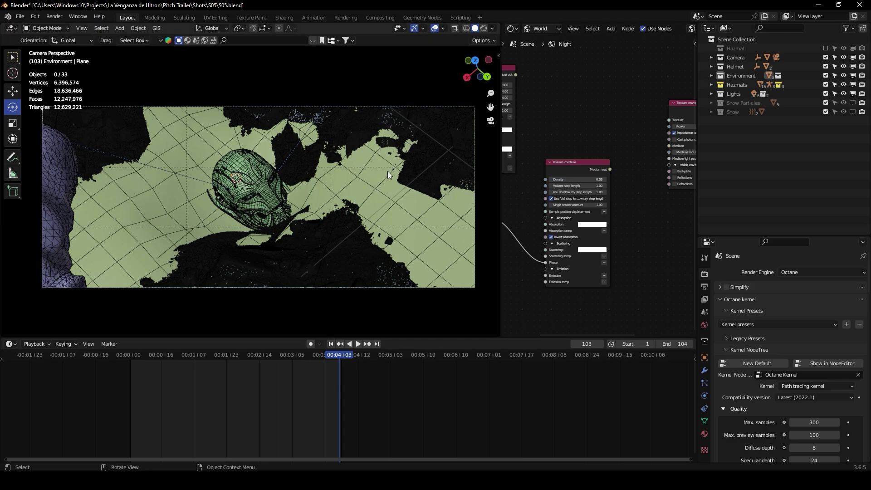
{"action": "middle_click_drag", "start_coordinate": [171, 212], "coordinate": [323, 176]}
{"action": "scroll", "coordinate": [308, 210], "scroll_direction": "up", "scroll_amount": 6}
{"action": "scroll", "coordinate": [322, 175], "scroll_direction": "up", "scroll_amount": 2}
{"action": "key", "text": "KP_0"}
{"action": "left_click", "coordinate": [435, 28]}
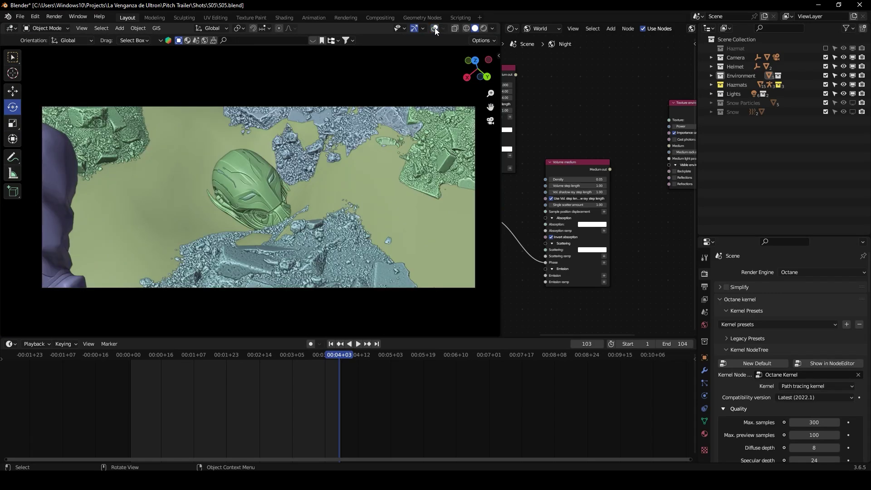
- Show the viewport in rendered shading and examine the rubble ground around the helmet up close
{"action": "left_click", "coordinate": [484, 30]}
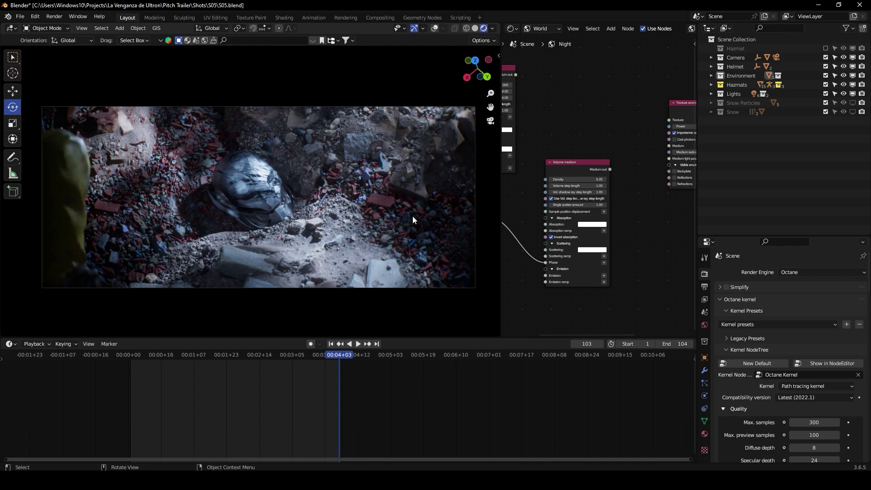
{"action": "middle_click_drag", "start_coordinate": [318, 211], "coordinate": [288, 204]}
{"action": "scroll", "coordinate": [285, 206], "scroll_direction": "up", "scroll_amount": 1}
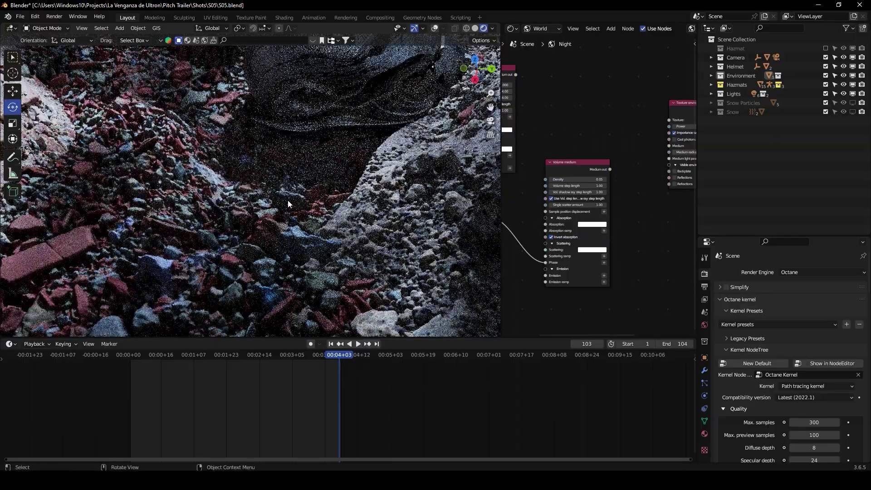
{"action": "middle_click_drag", "start_coordinate": [284, 173], "coordinate": [309, 169]}
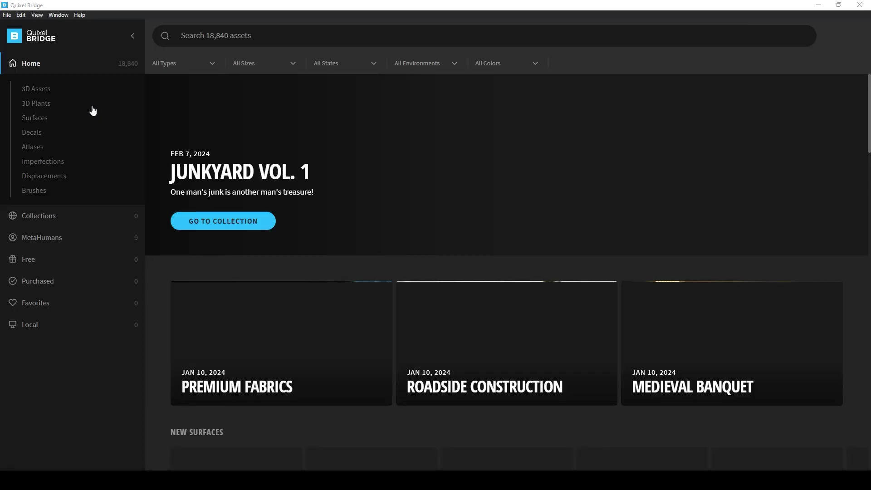
- In Quixel Bridge, browse the purchased Debris surfaces and select the Constructional Rubble asset
{"action": "left_click", "coordinate": [44, 286]}
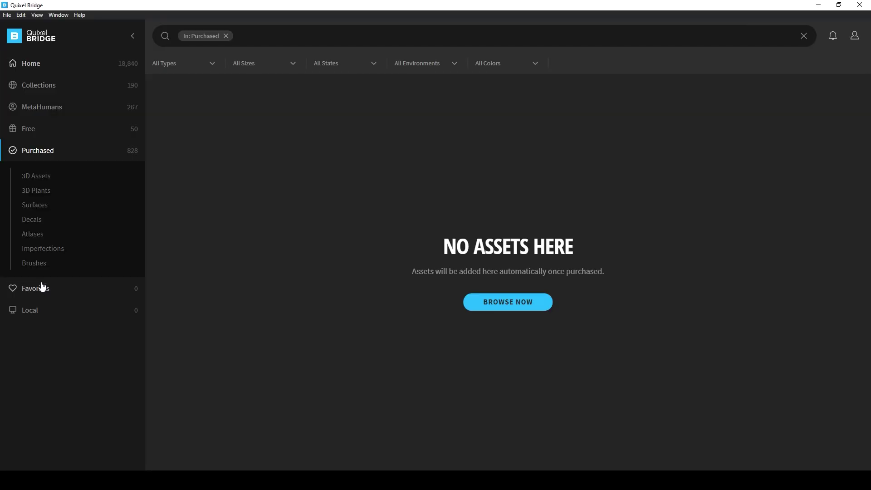
{"action": "left_click", "coordinate": [38, 211]}
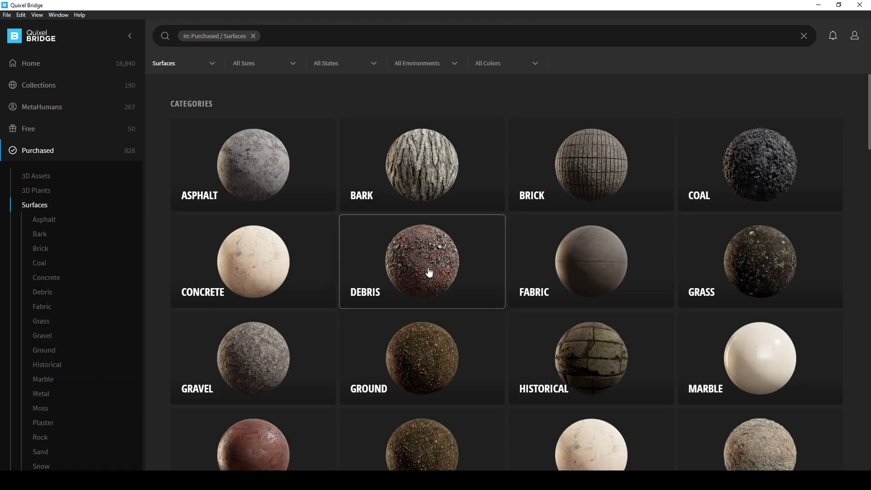
{"action": "left_click", "coordinate": [429, 272]}
{"action": "scroll", "coordinate": [268, 325], "scroll_direction": "down", "scroll_amount": 1}
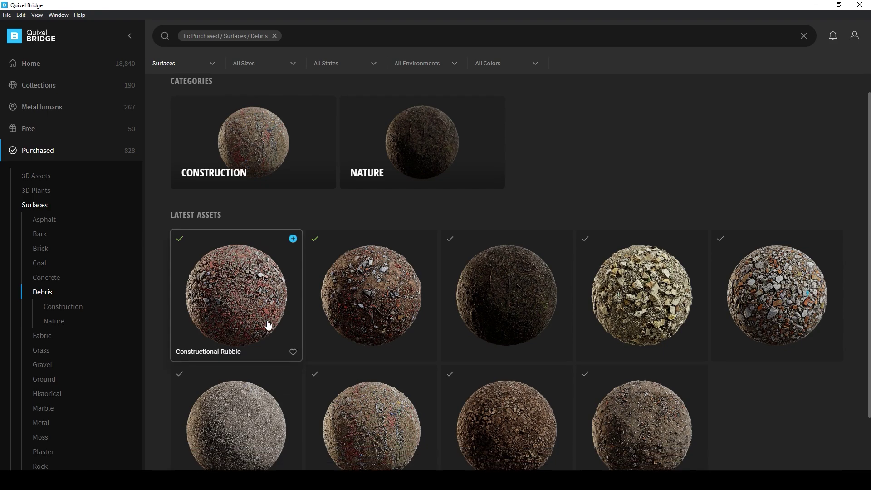
{"action": "scroll", "coordinate": [268, 325], "scroll_direction": "down", "scroll_amount": 3}
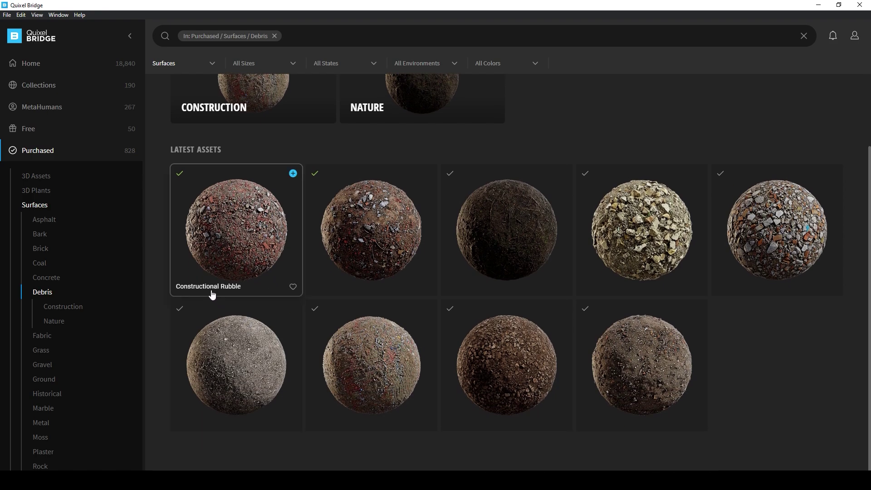
{"action": "left_click", "coordinate": [243, 232]}
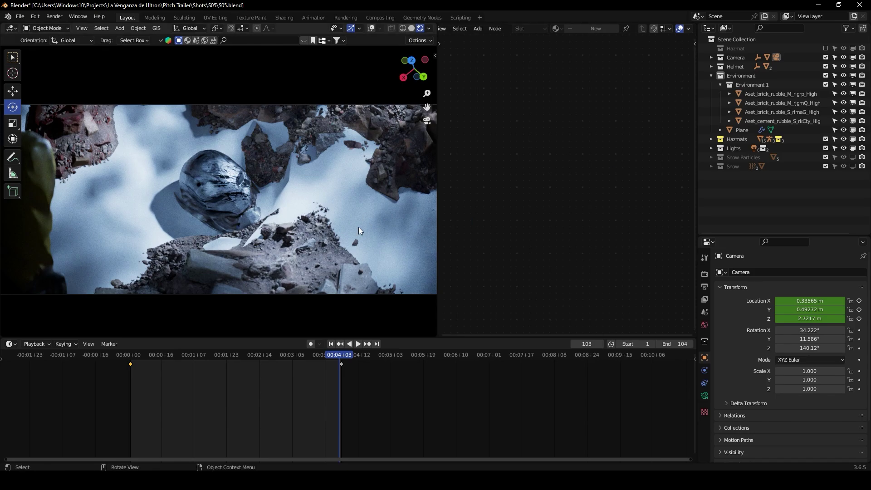
- Back in Blender, select the ground plane and unlink its Rubble.001 material
{"action": "left_click", "coordinate": [331, 189]}
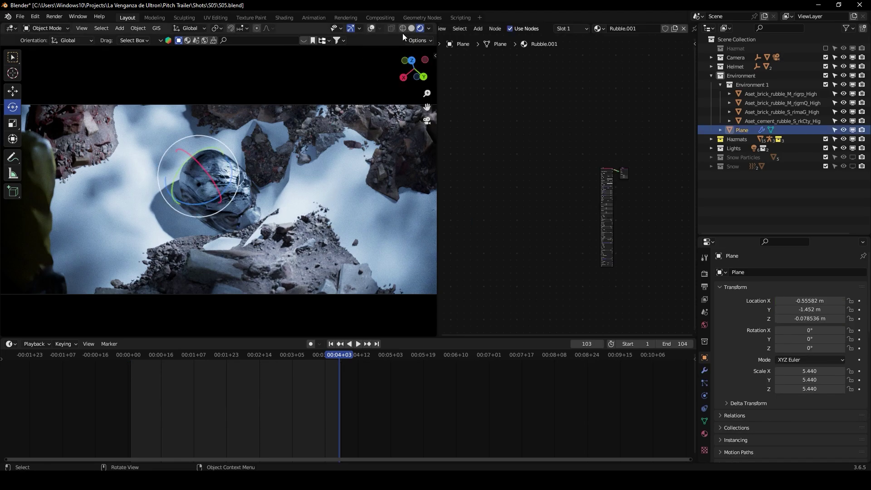
{"action": "middle_click_drag", "start_coordinate": [314, 178], "coordinate": [341, 189]}
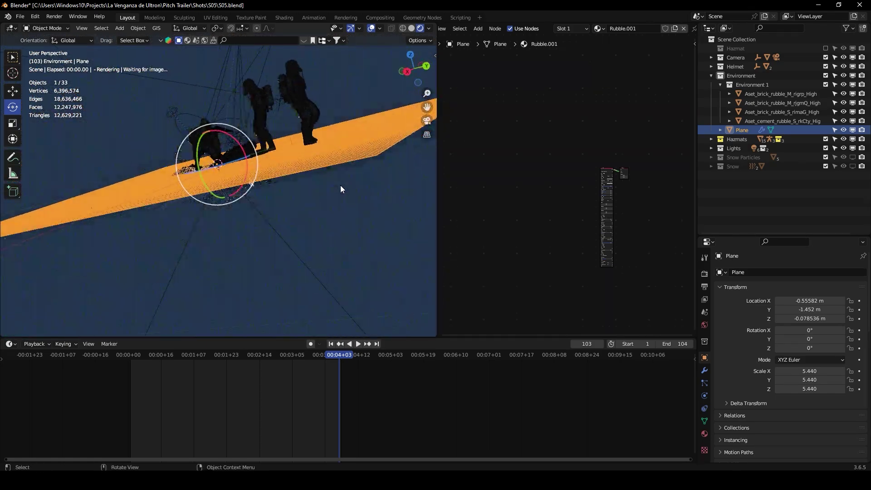
{"action": "key", "text": "KP_0"}
{"action": "scroll", "coordinate": [606, 146], "scroll_direction": "up", "scroll_amount": 4}
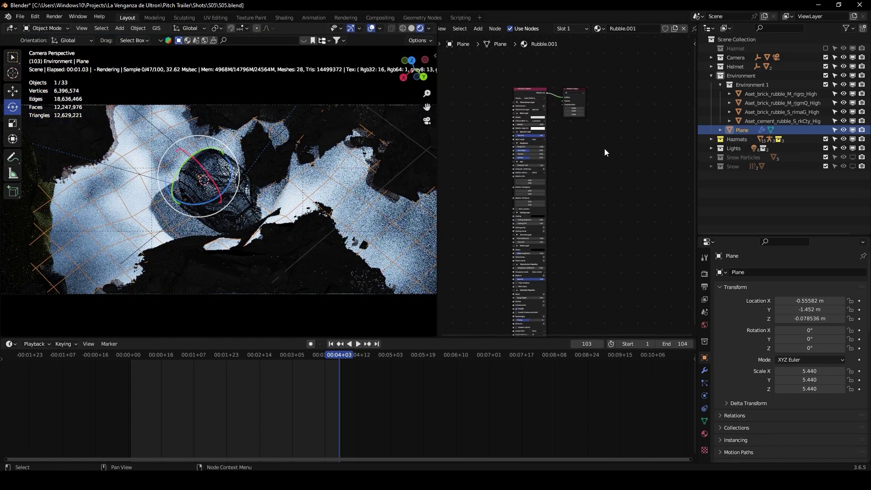
{"action": "left_click", "coordinate": [683, 28]}
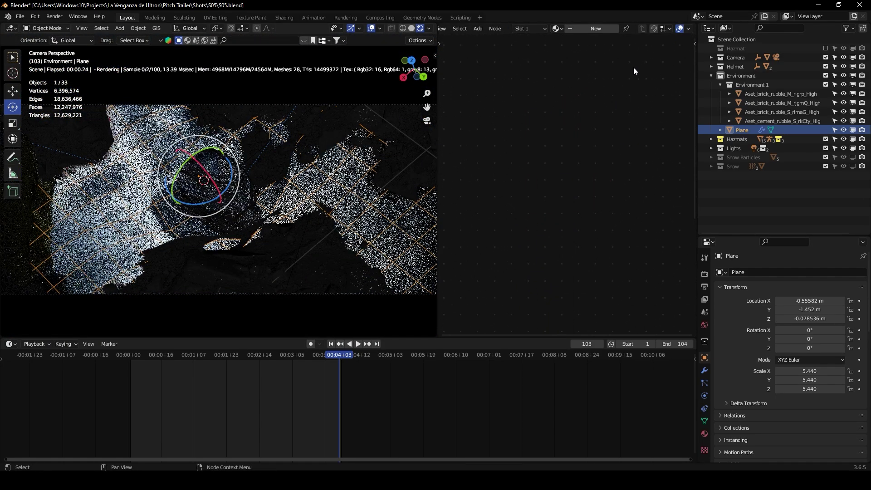
- Create a new material on the ground plane and name it Rubble v2
{"action": "left_click", "coordinate": [598, 29]}
{"action": "double_click", "coordinate": [634, 28]}
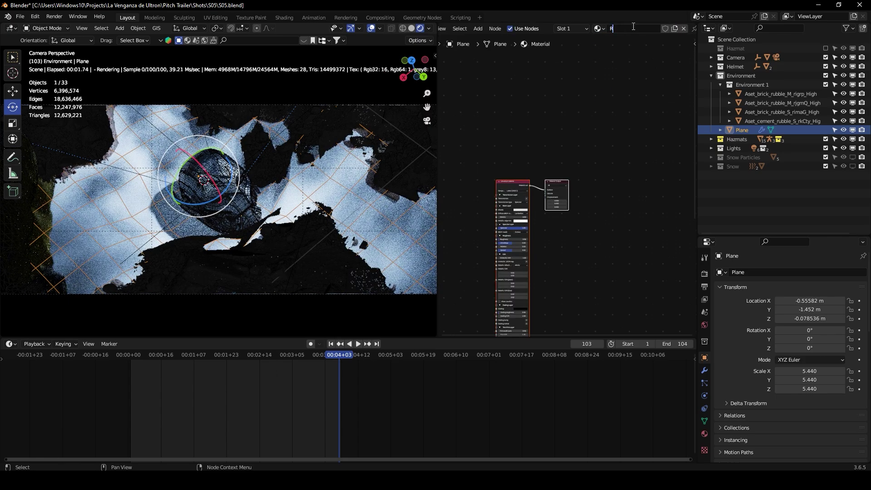
{"action": "type", "text": "Rubble v"}
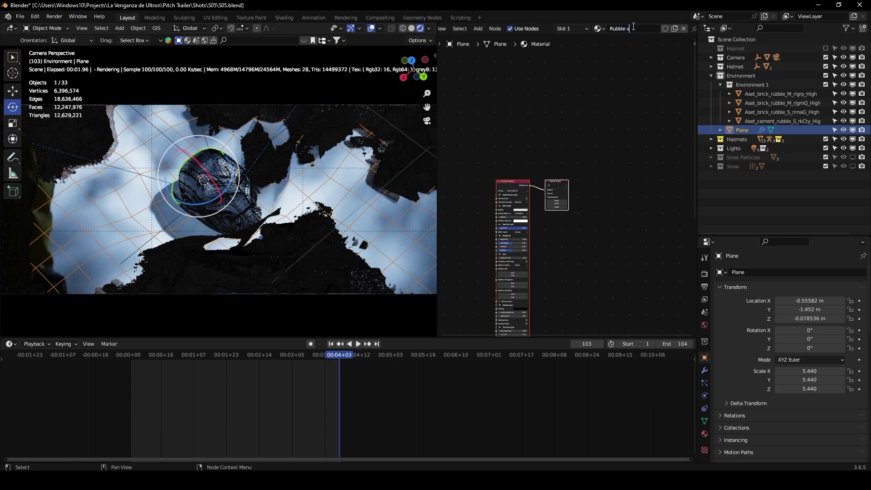
{"action": "type", "text": "2"}
{"action": "key", "text": "Return"}
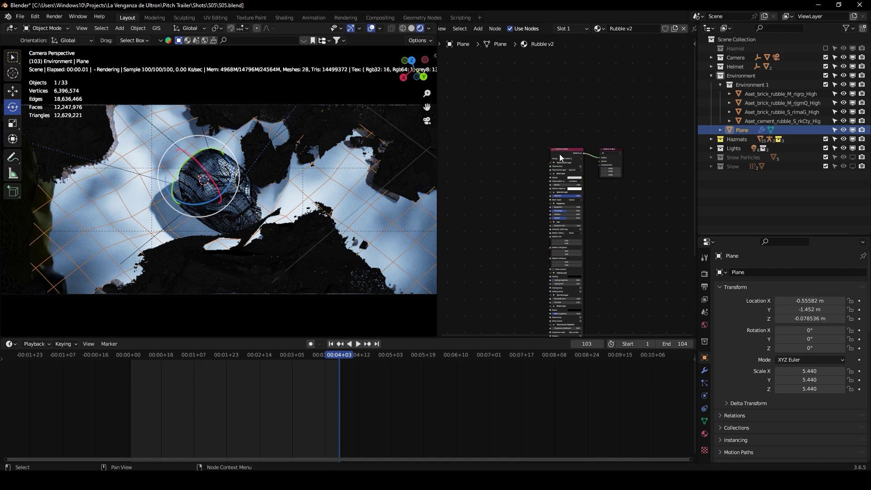
- Select the Universal material node and bring up the Node Wrangler tools beside the node graph
{"action": "left_click", "coordinate": [561, 154]}
{"action": "key", "text": "n"}
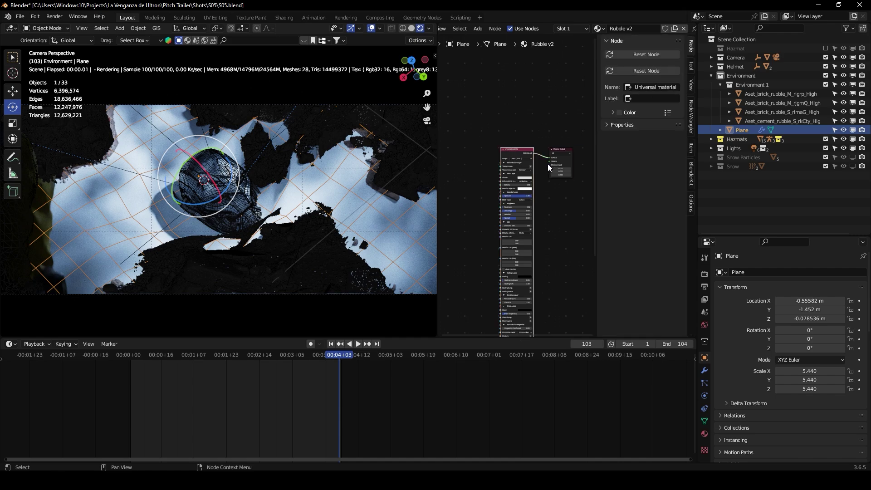
{"action": "left_click", "coordinate": [691, 115]}
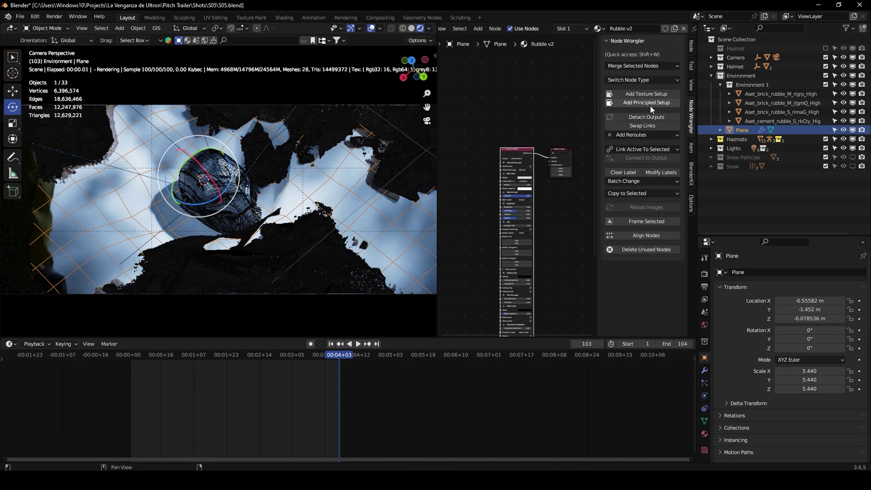
- Switch to Quixel Bridge, open the Constructional Rubble files folder, copy its path and return to Blender
{"action": "key", "text": "alt+Tab"}
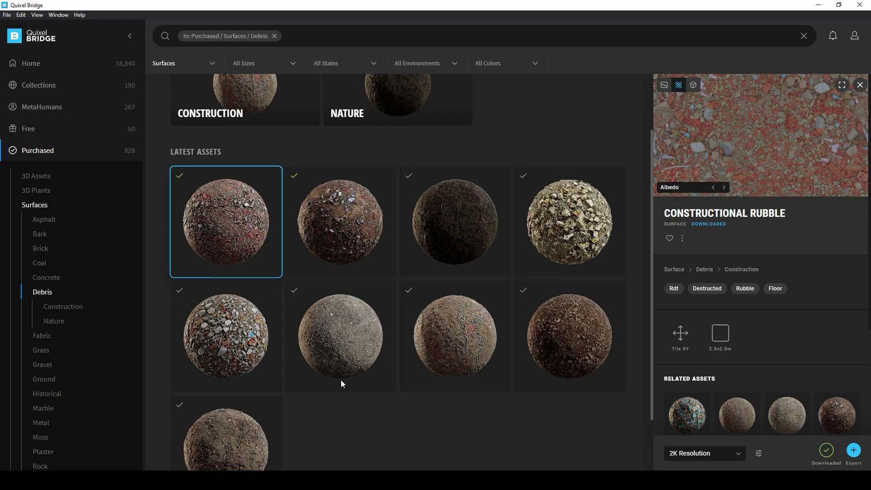
{"action": "right_click", "coordinate": [220, 219]}
{"action": "left_click", "coordinate": [238, 225]}
{"action": "left_click", "coordinate": [642, 51]}
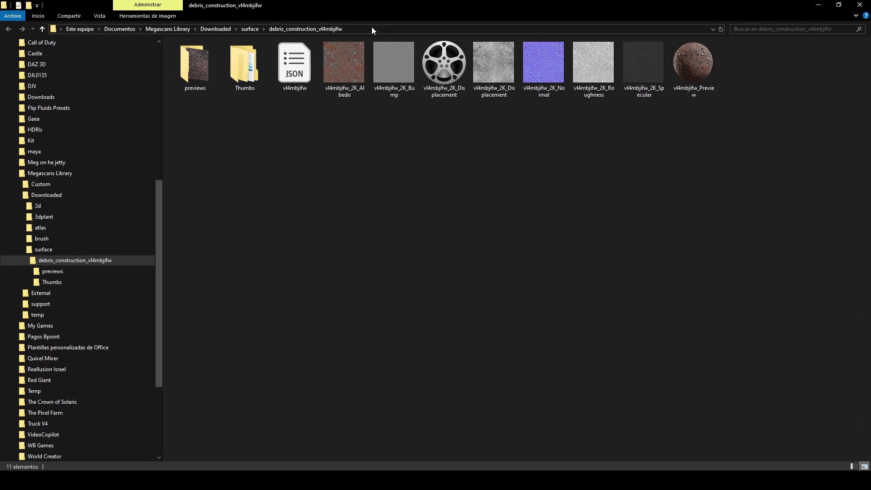
{"action": "left_click", "coordinate": [371, 29]}
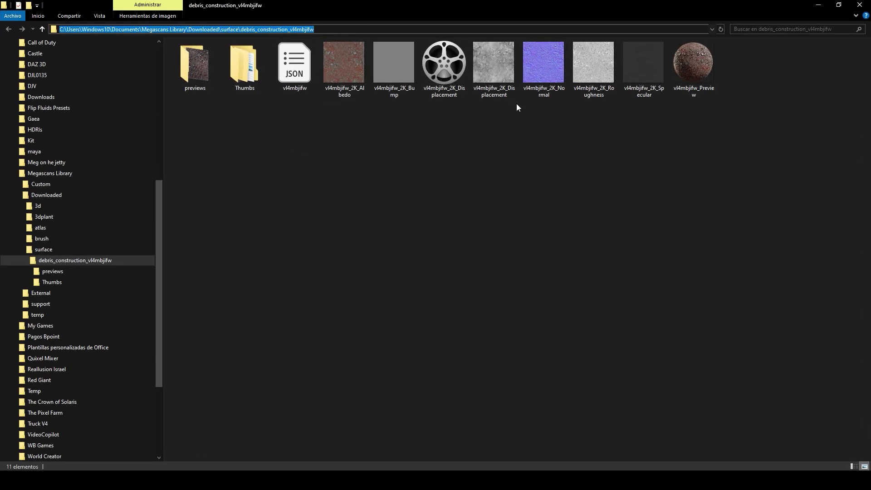
{"action": "left_click", "coordinate": [818, 5]}
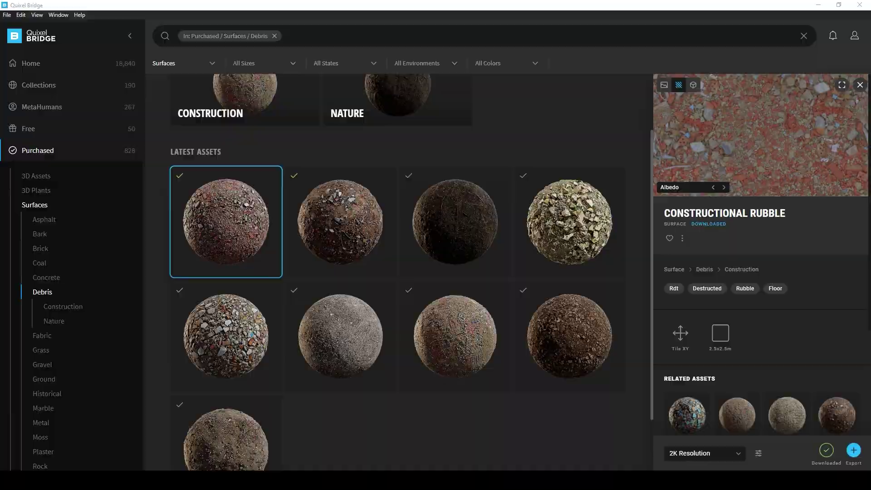
{"action": "key", "text": "alt+Tab"}
- Start Node Wrangler's Principled Setup on the Universal material node and go to the copied debris_construction_vl4mbjifw folder
{"action": "scroll", "coordinate": [462, 141], "scroll_direction": "up", "scroll_amount": 3}
{"action": "left_click_drag", "start_coordinate": [551, 134], "coordinate": [538, 108]}
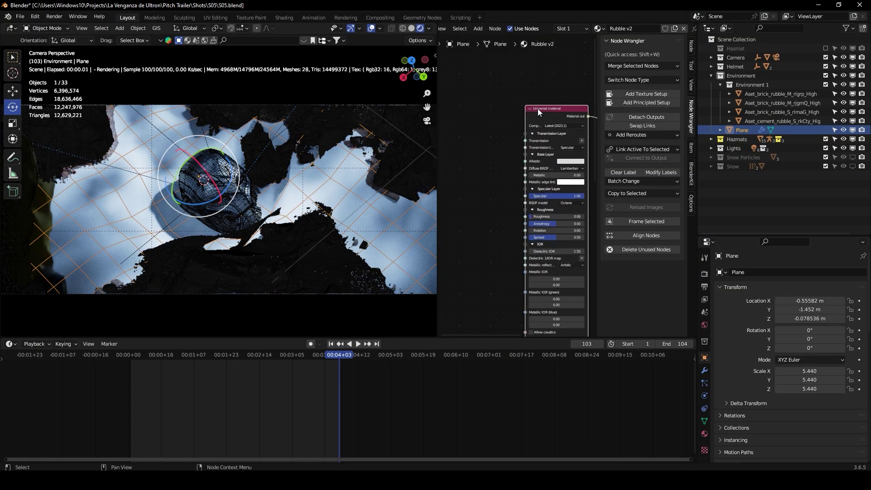
{"action": "left_click", "coordinate": [645, 107]}
{"action": "left_click", "coordinate": [454, 58]}
{"action": "key", "text": "ctrl+v"}
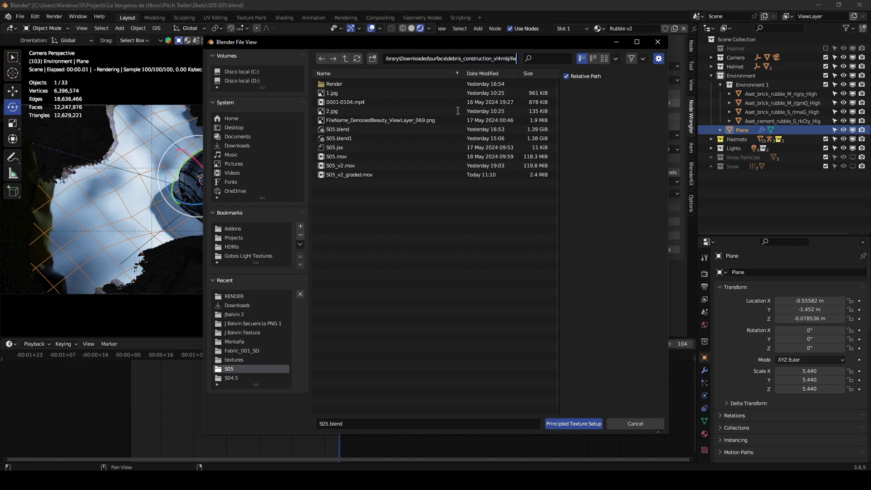
{"action": "key", "text": "Return"}
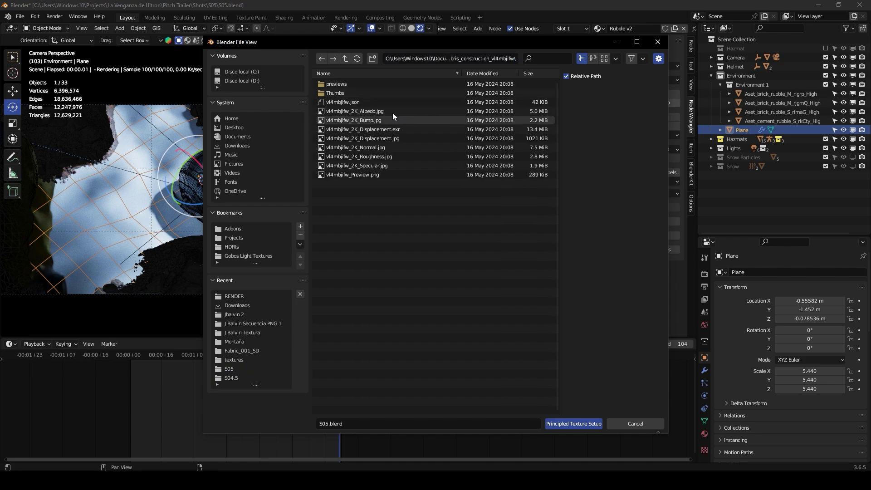
- Import the Albedo, Bump, Displacement JPG, Normal, Roughness and Specular 2K maps into the Rubble v2 material
{"action": "left_click", "coordinate": [383, 113]}
{"action": "left_click", "coordinate": [376, 120], "text": "shift"}
{"action": "left_click", "coordinate": [389, 130], "text": "shift"}
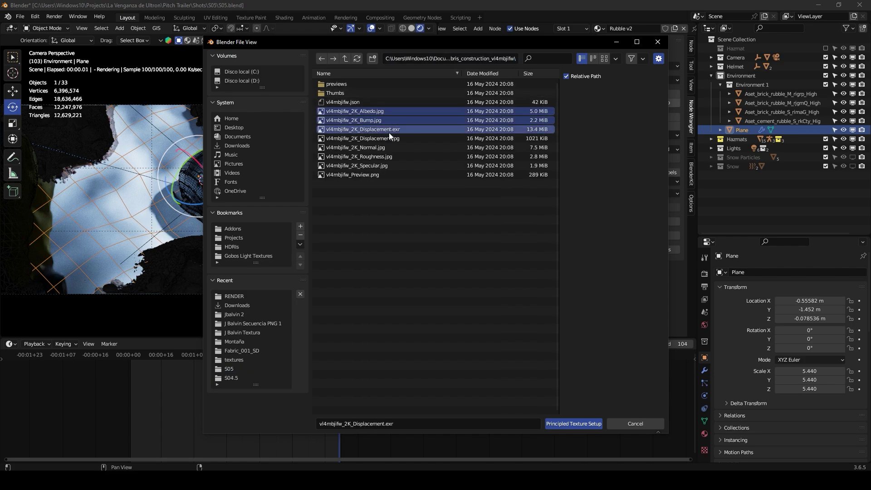
{"action": "left_click", "coordinate": [604, 58]}
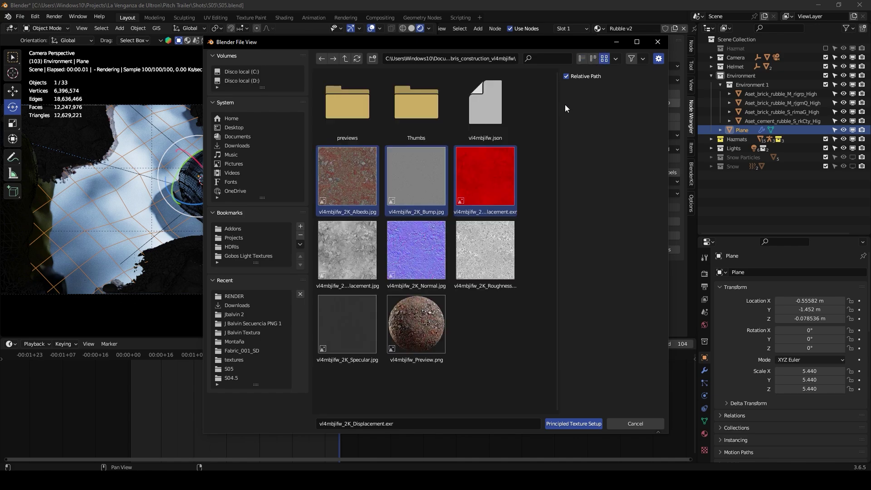
{"action": "left_click", "coordinate": [498, 180], "text": "ctrl"}
{"action": "left_click", "coordinate": [367, 281], "text": "shift"}
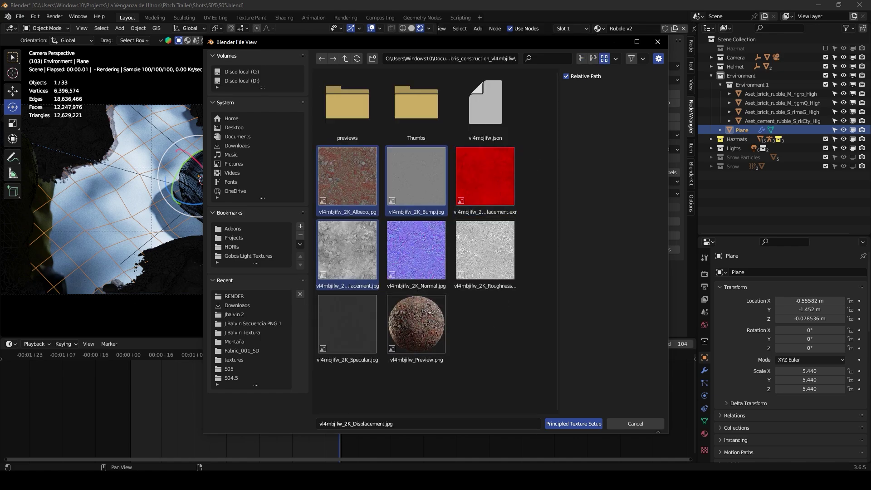
{"action": "left_click", "coordinate": [419, 284], "text": "shift"}
{"action": "left_click", "coordinate": [490, 281], "text": "shift"}
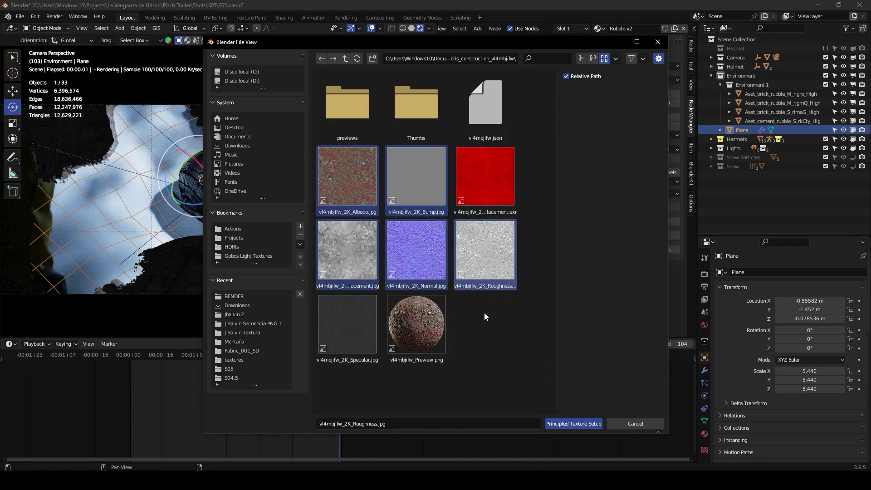
{"action": "left_click", "coordinate": [345, 323], "text": "shift"}
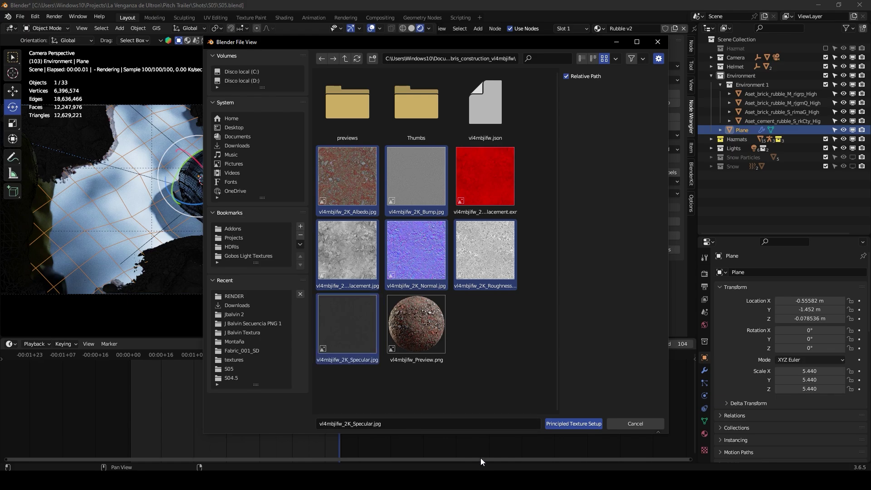
{"action": "left_click", "coordinate": [574, 424]}
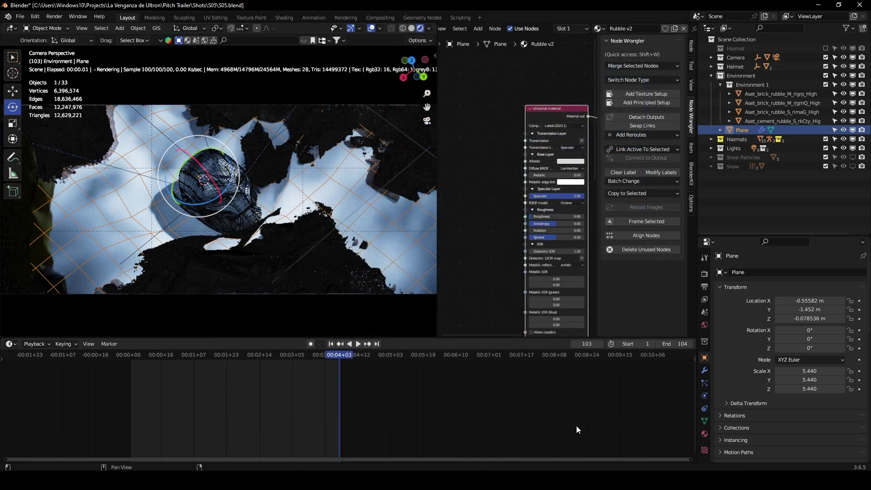
- Hide the viewport overlays, bring the texture nodes into view and toggle the plane's viewport visibility to refresh the render
{"action": "left_click", "coordinate": [371, 29]}
{"action": "scroll", "coordinate": [500, 213], "scroll_direction": "down", "scroll_amount": 6}
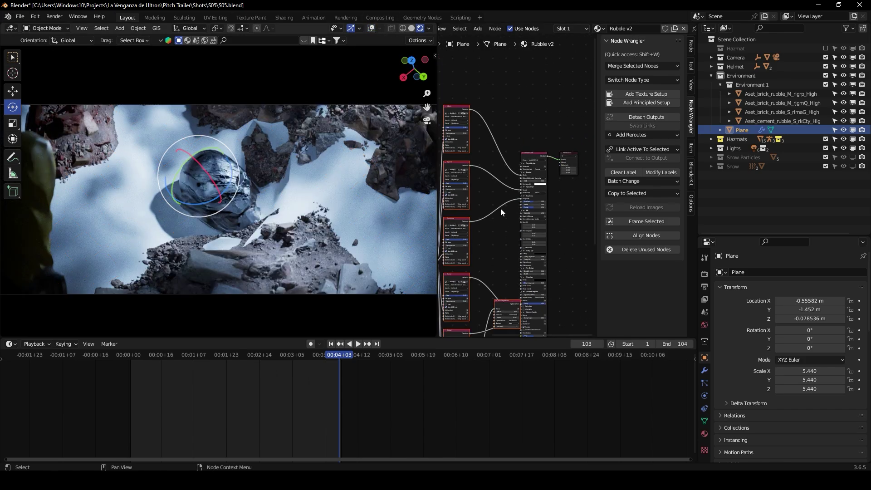
{"action": "middle_click_drag", "start_coordinate": [522, 146], "coordinate": [543, 187]}
{"action": "left_click", "coordinate": [853, 130]}
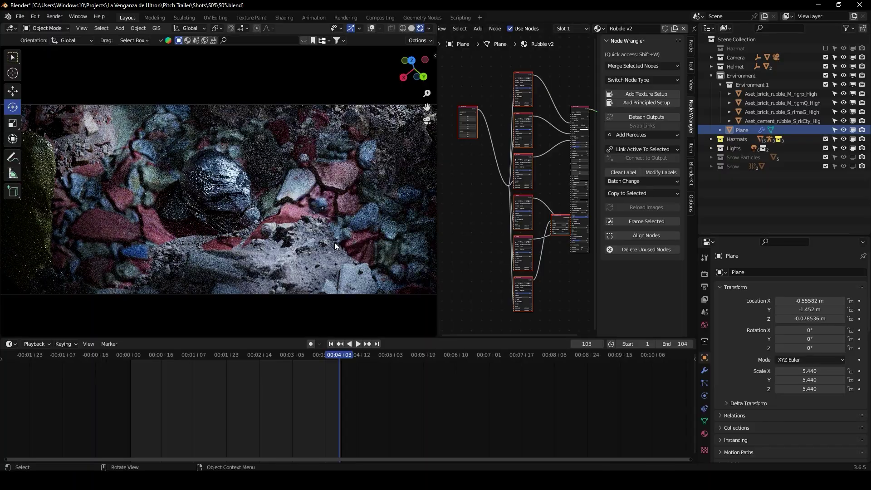
- Examine the scale and look of the new rubble texture around the helmet
{"action": "middle_click", "coordinate": [338, 236]}
{"action": "scroll", "coordinate": [338, 236], "scroll_direction": "down", "scroll_amount": 6}
{"action": "middle_click_drag", "start_coordinate": [339, 238], "coordinate": [286, 232]}
{"action": "scroll", "coordinate": [304, 223], "scroll_direction": "up", "scroll_amount": 7}
{"action": "scroll", "coordinate": [301, 214], "scroll_direction": "up", "scroll_amount": 3}
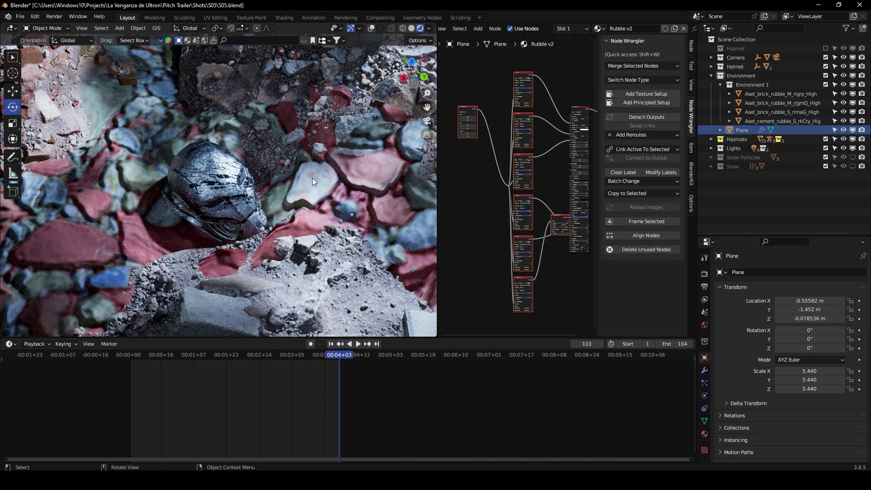
- Return to the camera view, hide the node editor sidebar and set the Transform value node's scale to 0.2 on all three axes
{"action": "key", "text": "KP_0"}
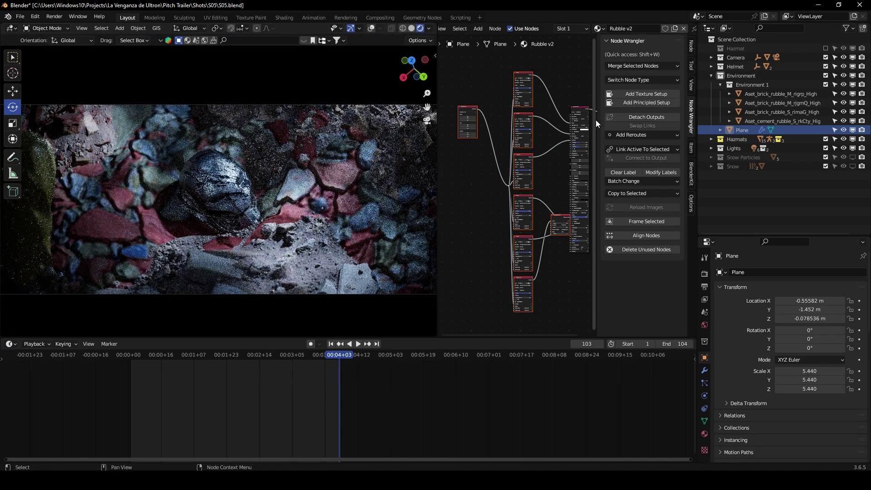
{"action": "key", "text": "n"}
{"action": "middle_click_drag", "start_coordinate": [598, 178], "coordinate": [619, 179]}
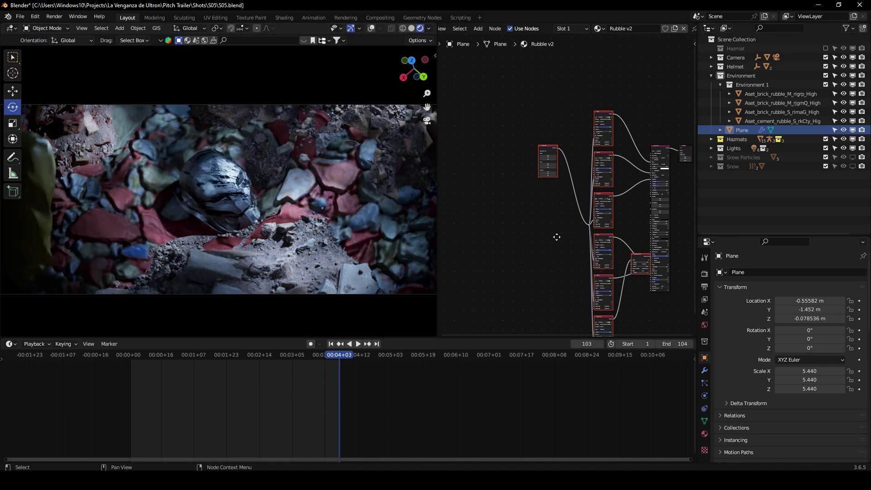
{"action": "scroll", "coordinate": [555, 234], "scroll_direction": "up", "scroll_amount": 5}
{"action": "middle_click_drag", "start_coordinate": [586, 241], "coordinate": [600, 252]}
{"action": "scroll", "coordinate": [592, 257], "scroll_direction": "up", "scroll_amount": 7}
{"action": "middle_click_drag", "start_coordinate": [522, 229], "coordinate": [508, 277]}
{"action": "left_click_drag", "start_coordinate": [526, 156], "coordinate": [526, 173]}
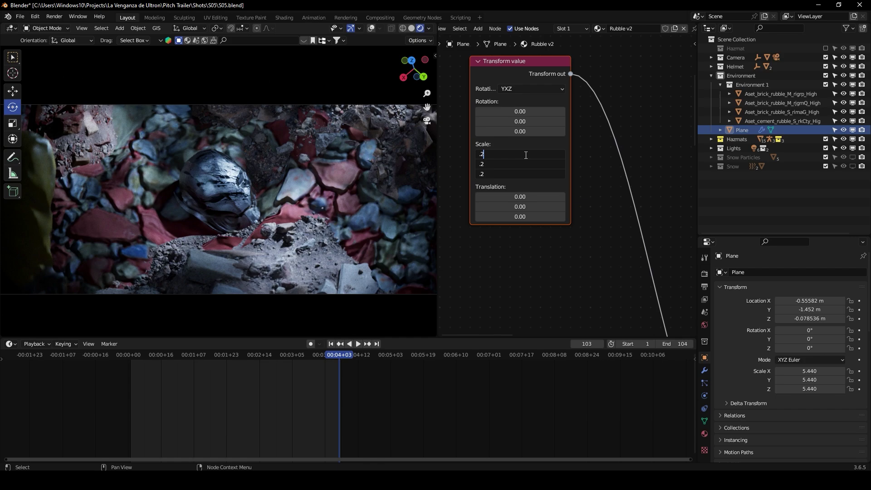
{"action": "type", "text": ".2"}
{"action": "key", "text": "Return"}
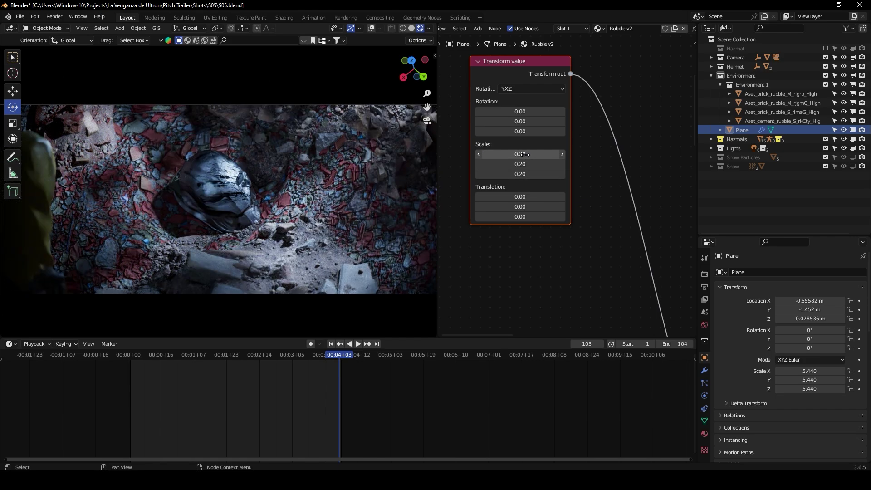
- Bring the Texture displacement node into view and check the 2K Albedo map's pixel dimensions in its file properties
{"action": "middle_click_drag", "start_coordinate": [570, 253], "coordinate": [505, 155]}
{"action": "scroll", "coordinate": [538, 220], "scroll_direction": "down", "scroll_amount": 4}
{"action": "middle_click_drag", "start_coordinate": [559, 253], "coordinate": [476, 163]}
{"action": "middle_click_drag", "start_coordinate": [554, 253], "coordinate": [471, 154]}
{"action": "middle_click_drag", "start_coordinate": [596, 238], "coordinate": [511, 170]}
{"action": "left_click_drag", "start_coordinate": [566, 170], "coordinate": [535, 191]}
{"action": "scroll", "coordinate": [568, 269], "scroll_direction": "up", "scroll_amount": 5}
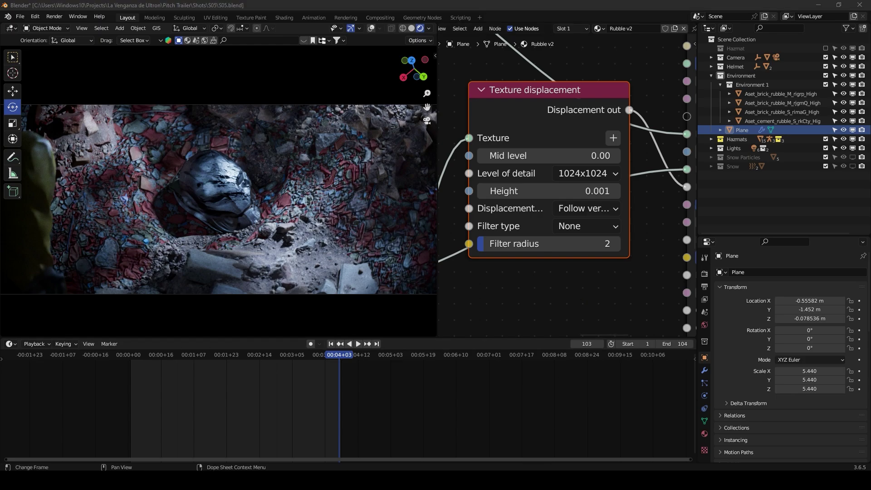
{"action": "key", "text": "alt+Tab"}
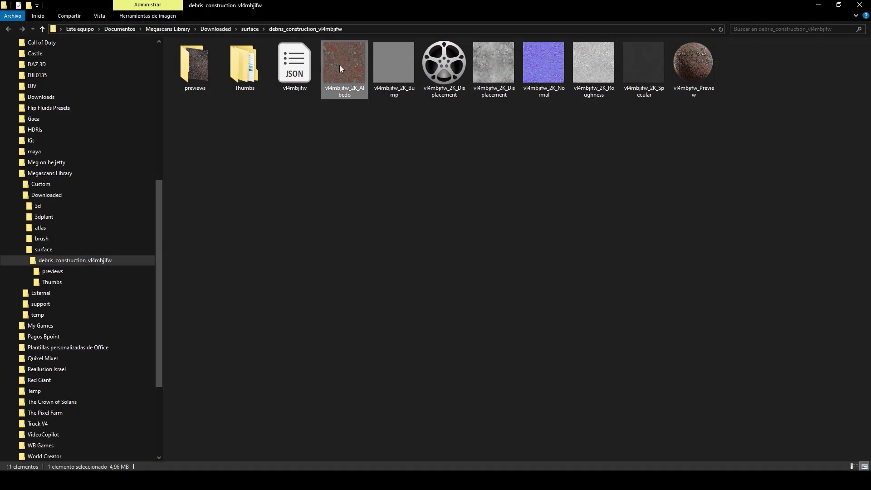
{"action": "right_click", "coordinate": [340, 65]}
{"action": "left_click", "coordinate": [391, 343]}
{"action": "left_click", "coordinate": [404, 88]}
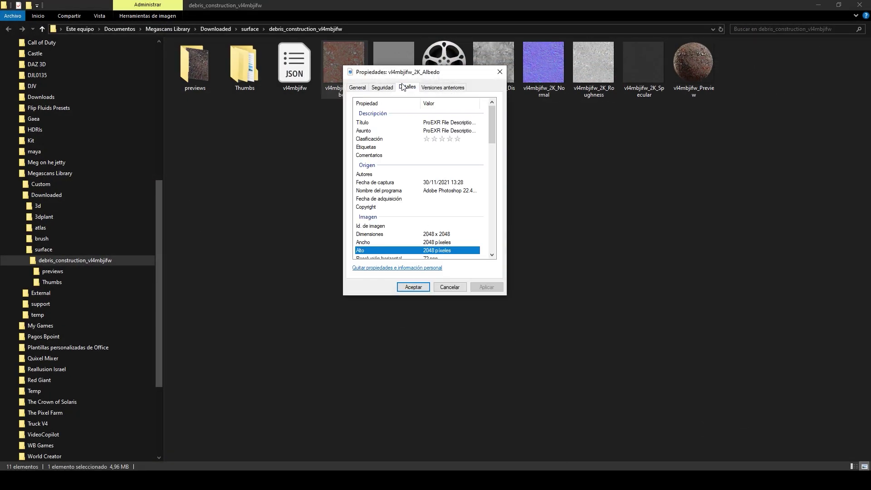
{"action": "scroll", "coordinate": [441, 207], "scroll_direction": "down", "scroll_amount": 1}
{"action": "left_click", "coordinate": [441, 203]}
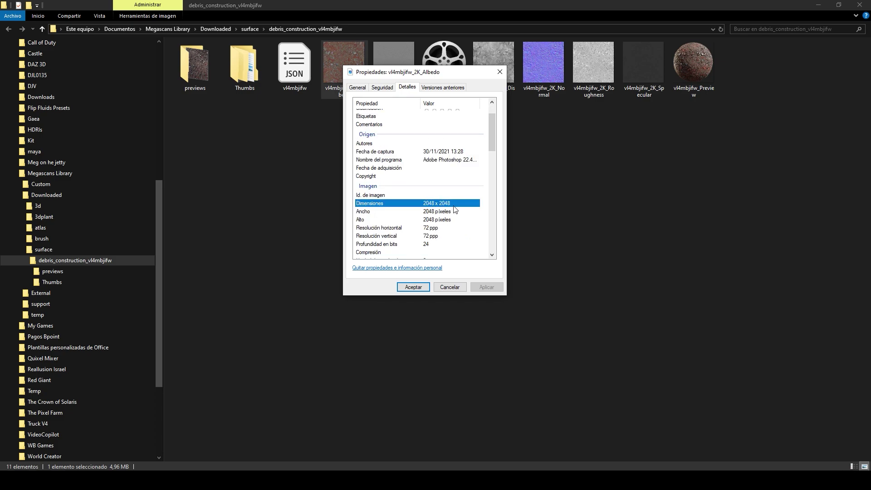
- Switch back to Blender and set the Texture displacement node's level of detail to 2048x2048 and its mid level to 0.5
{"action": "key", "text": "alt+Tab"}
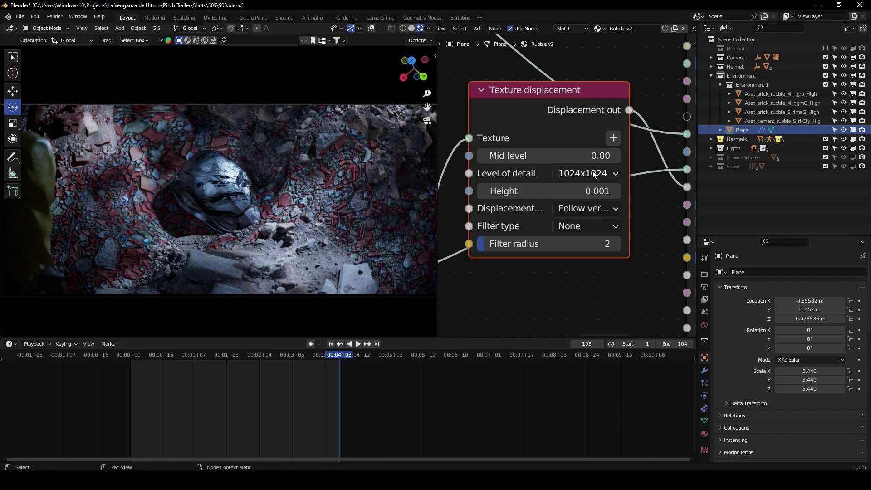
{"action": "left_click", "coordinate": [591, 173]}
{"action": "left_click", "coordinate": [598, 245]}
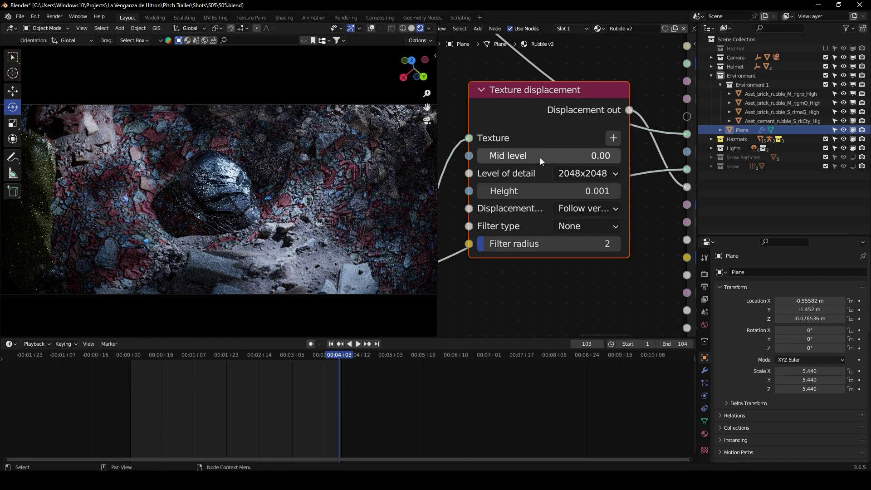
{"action": "left_click", "coordinate": [540, 157]}
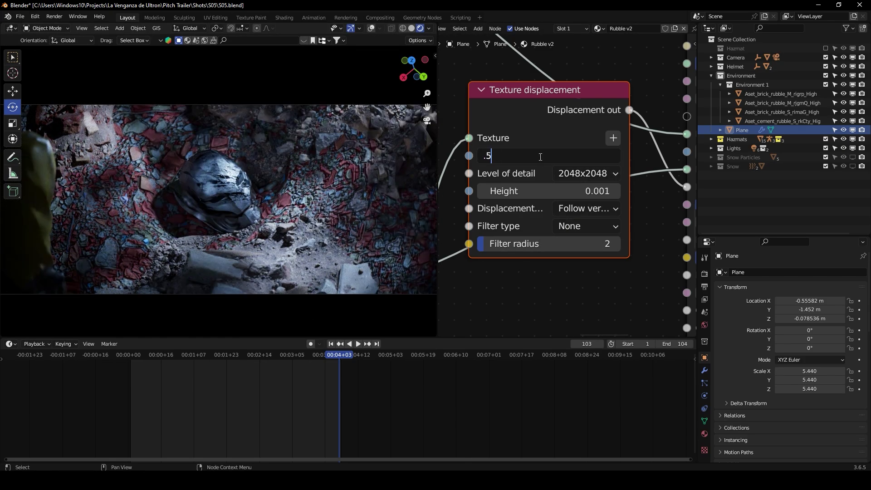
{"action": "type", "text": ".5"}
{"action": "key", "text": "Return"}
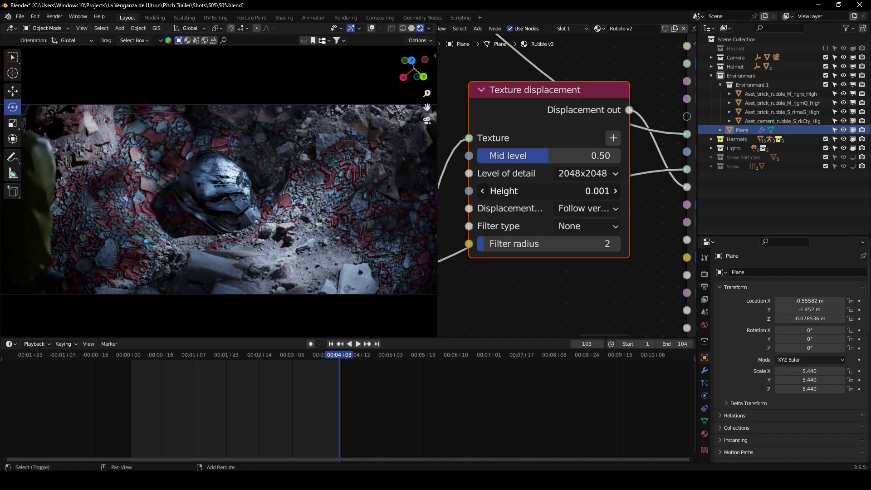
- Raise the texture displacement height to 0.049 and inspect the displaced rubble up close
{"action": "left_click_drag", "start_coordinate": [549, 191], "coordinate": [617, 191], "text": "shift"}
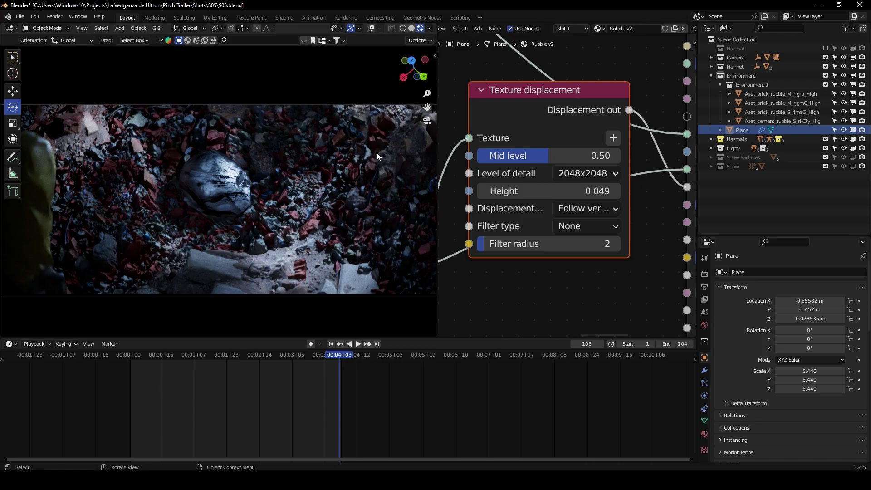
{"action": "middle_click_drag", "start_coordinate": [377, 153], "coordinate": [332, 182]}
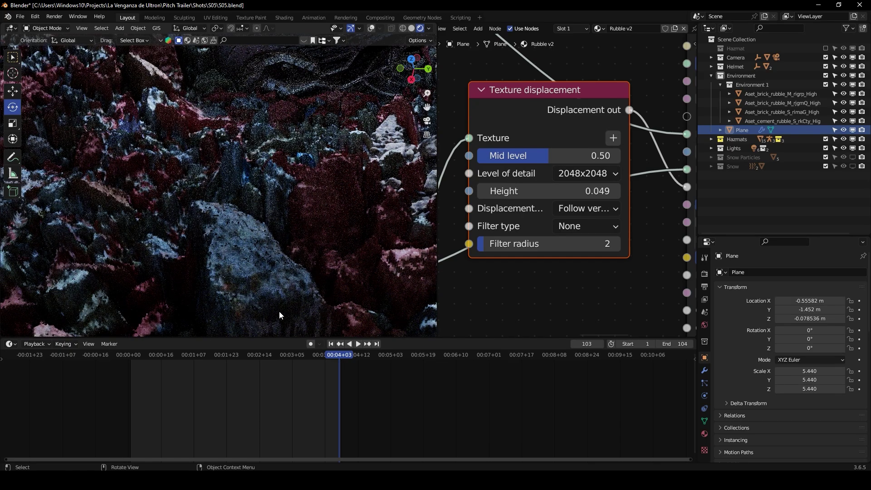
{"action": "middle_click_drag", "start_coordinate": [533, 279], "coordinate": [545, 276]}
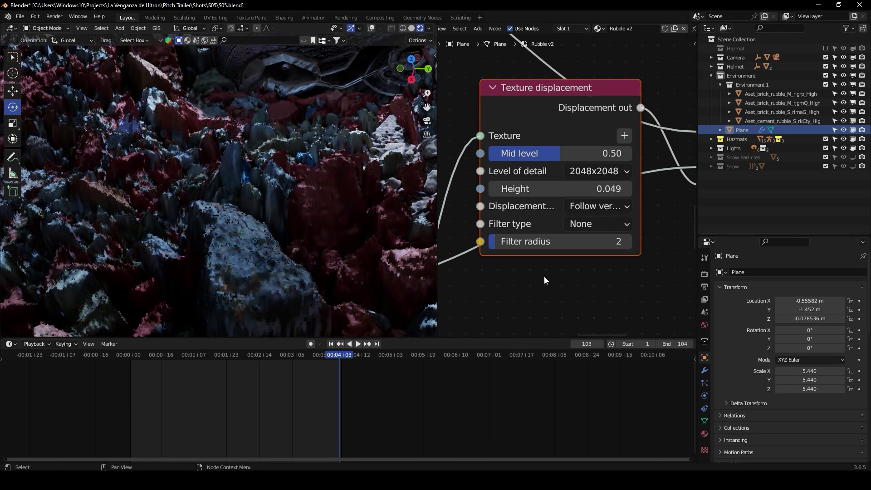
- Set the texture displacement's filter type to Box and its filter radius to 7, inspecting the smoothed rubble
{"action": "left_click", "coordinate": [613, 225]}
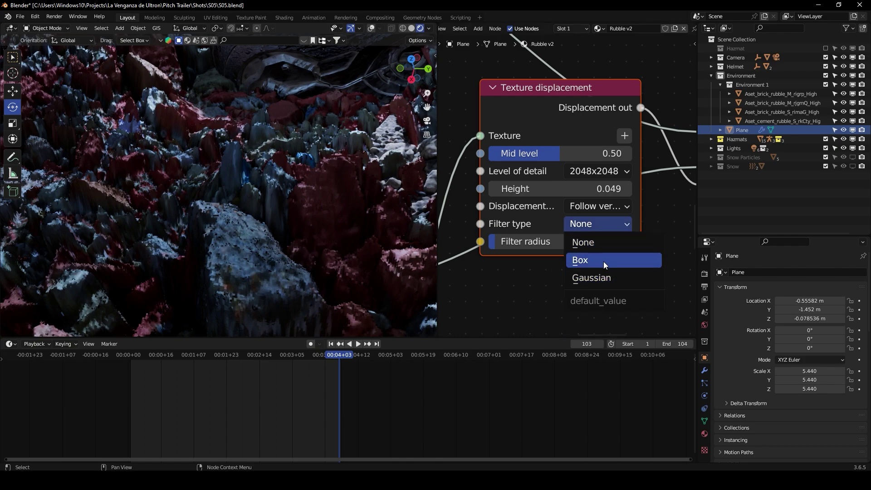
{"action": "left_click", "coordinate": [597, 242]}
{"action": "left_click", "coordinate": [581, 224]}
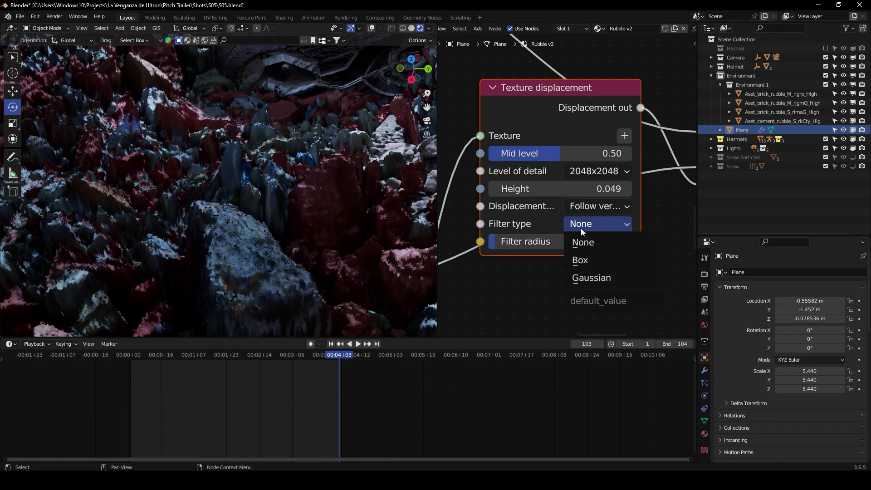
{"action": "left_click", "coordinate": [587, 262]}
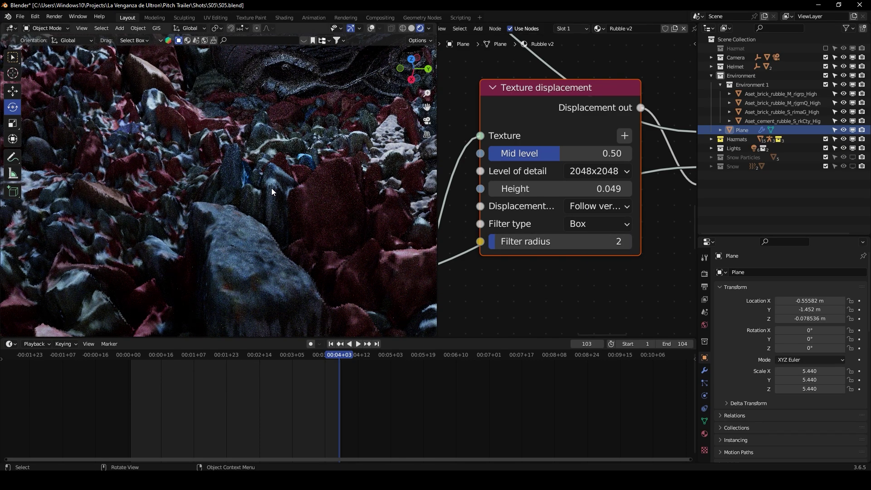
{"action": "middle_click_drag", "start_coordinate": [269, 190], "coordinate": [269, 190]}
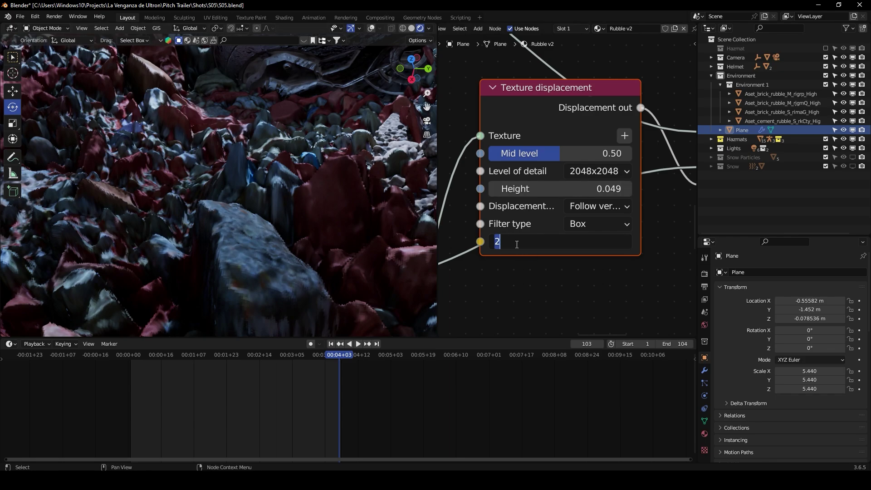
{"action": "type", "text": "7"}
{"action": "key", "text": "Return"}
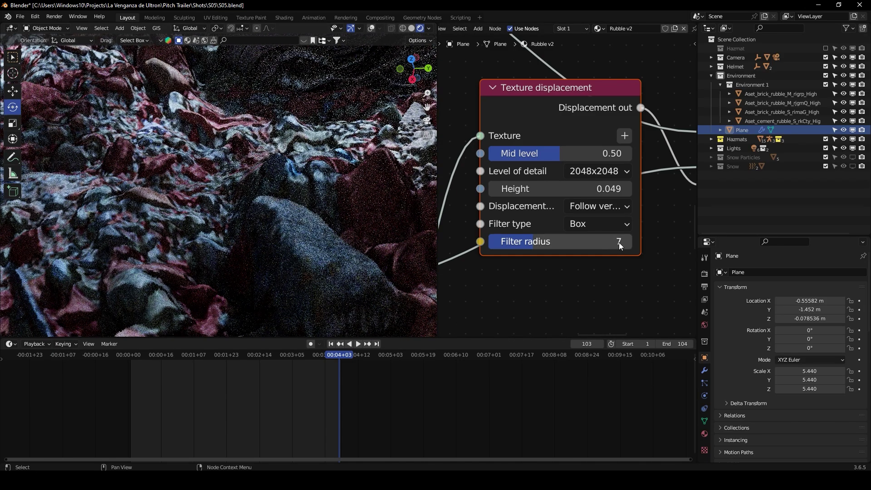
- Set the displacement filter radius to 2 and the filter type to Gaussian
{"action": "left_click", "coordinate": [600, 242]}
{"action": "key", "text": "Return"}
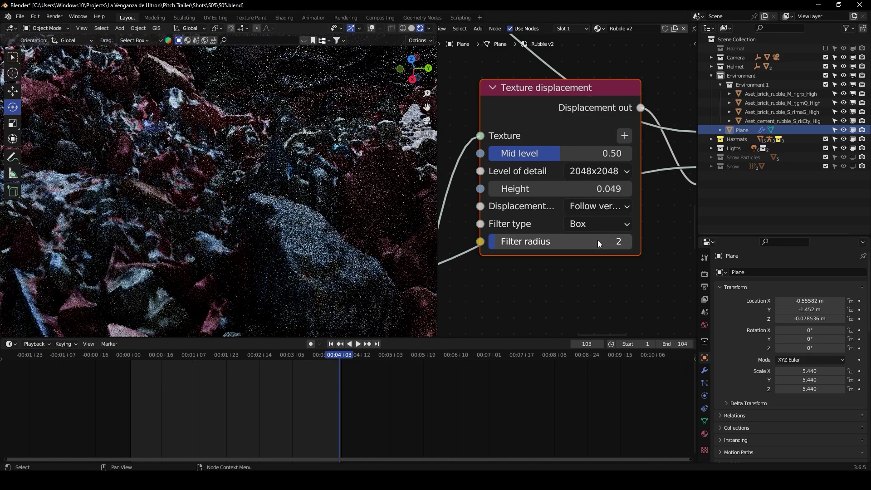
{"action": "left_click", "coordinate": [597, 224]}
{"action": "left_click", "coordinate": [587, 278]}
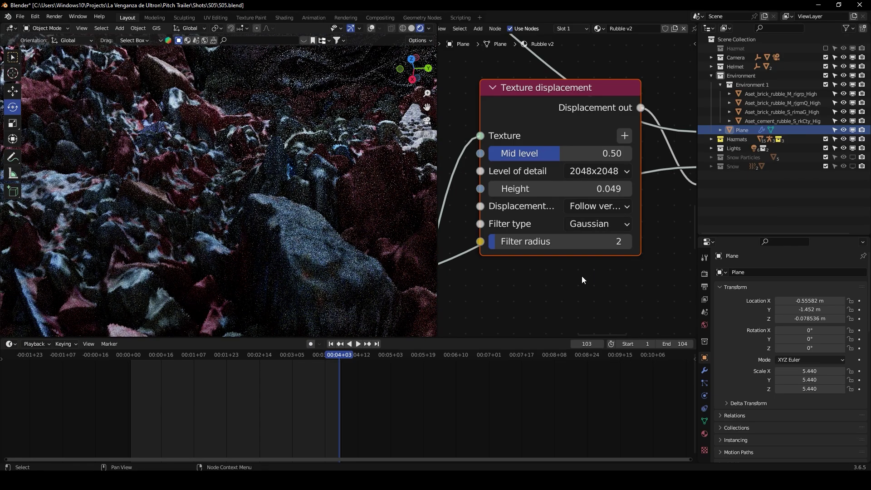
- Return to the camera view and lower the texture displacement height to 0.034
{"action": "middle_click_drag", "start_coordinate": [311, 190], "coordinate": [302, 173]}
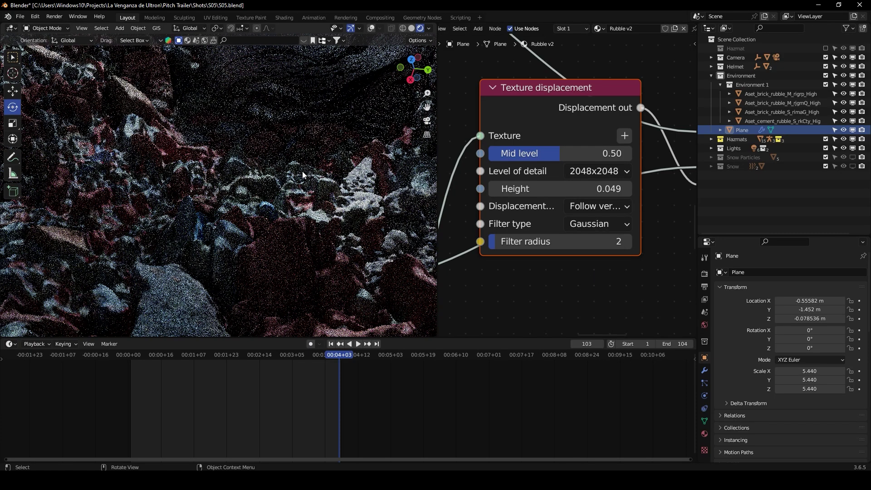
{"action": "key", "text": "KP_0"}
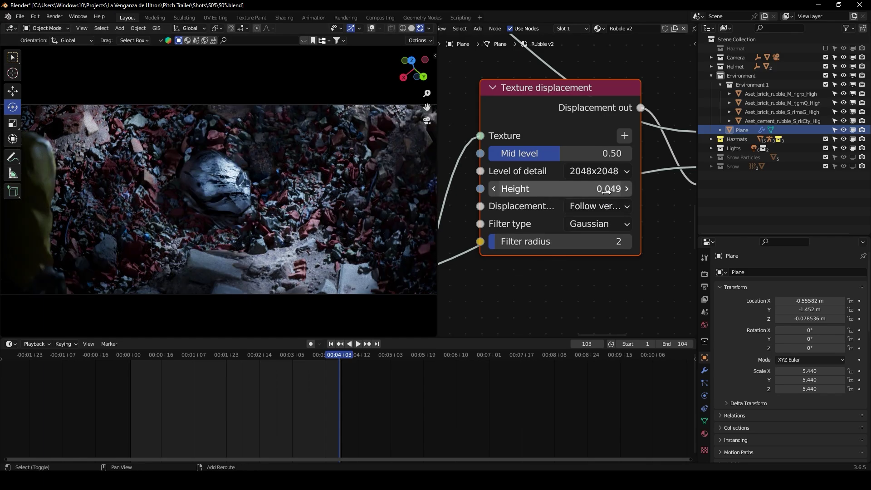
{"action": "left_click_drag", "start_coordinate": [569, 189], "coordinate": [607, 191], "text": "shift"}
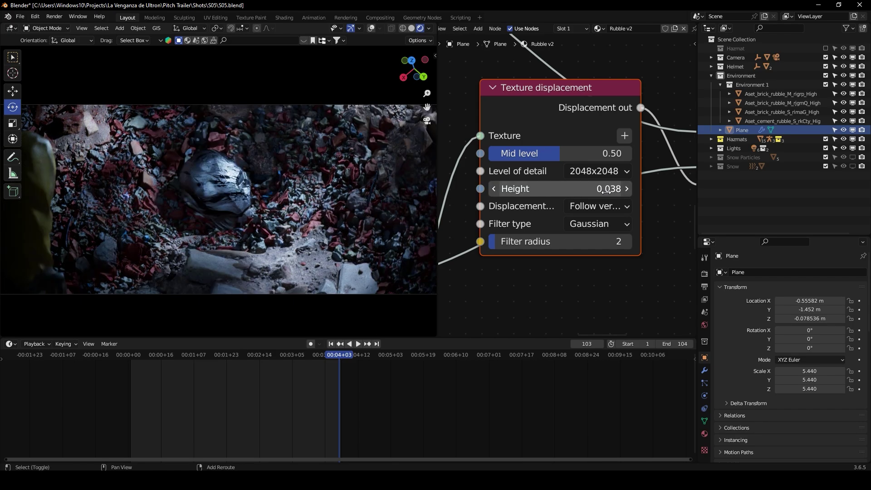
{"action": "left_click_drag", "start_coordinate": [576, 189], "coordinate": [551, 189], "text": "shift"}
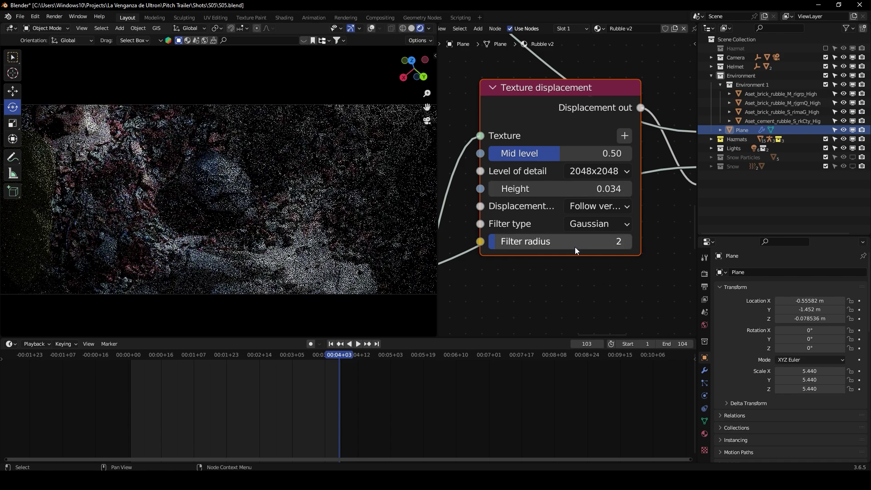
- Set the Transform value node's scale to 0.1 on all three axes to make the rubble pattern smaller
{"action": "scroll", "coordinate": [545, 258], "scroll_direction": "down", "scroll_amount": 8}
{"action": "middle_click_drag", "start_coordinate": [531, 268], "coordinate": [662, 239]}
{"action": "scroll", "coordinate": [604, 217], "scroll_direction": "down", "scroll_amount": 5}
{"action": "middle_click_drag", "start_coordinate": [537, 197], "coordinate": [668, 256]}
{"action": "middle_click_drag", "start_coordinate": [619, 160], "coordinate": [618, 270]}
{"action": "middle_click_drag", "start_coordinate": [603, 218], "coordinate": [592, 311]}
{"action": "scroll", "coordinate": [551, 198], "scroll_direction": "up", "scroll_amount": 5}
{"action": "scroll", "coordinate": [551, 199], "scroll_direction": "up", "scroll_amount": 3}
{"action": "middle_click_drag", "start_coordinate": [551, 198], "coordinate": [592, 263]}
{"action": "scroll", "coordinate": [567, 185], "scroll_direction": "up", "scroll_amount": 1}
{"action": "double_click", "coordinate": [516, 134]}
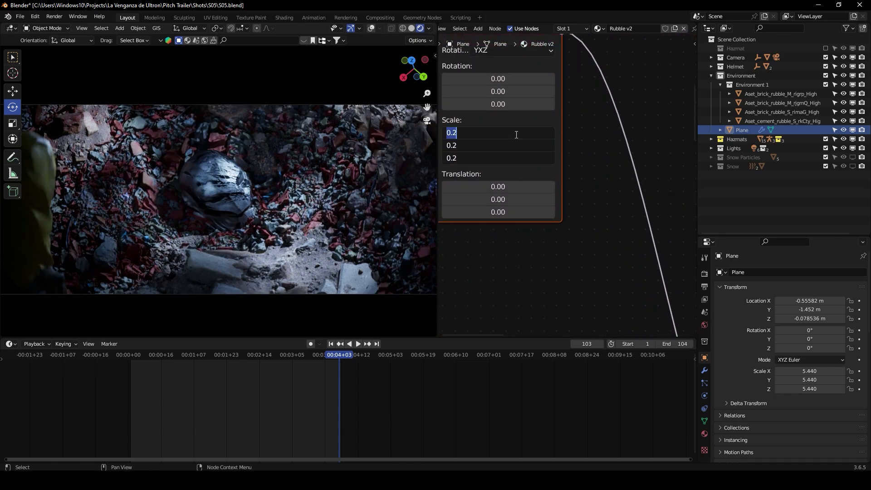
{"action": "key", "text": "Return"}
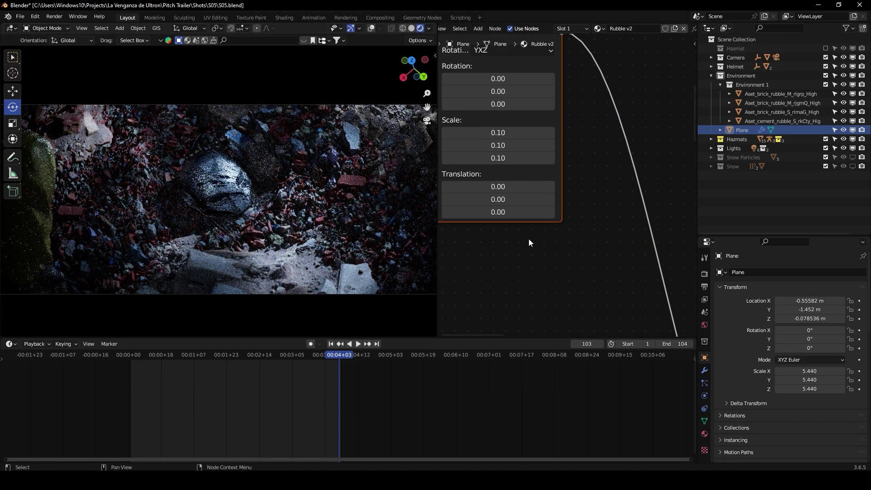
- Lower the Texture displacement node's height to 0.027 and deselect the nodes
{"action": "scroll", "coordinate": [529, 239], "scroll_direction": "down", "scroll_amount": 3}
{"action": "middle_click_drag", "start_coordinate": [642, 298], "coordinate": [566, 190]}
{"action": "middle_click_drag", "start_coordinate": [589, 236], "coordinate": [465, 144]}
{"action": "middle_click_drag", "start_coordinate": [597, 198], "coordinate": [588, 135]}
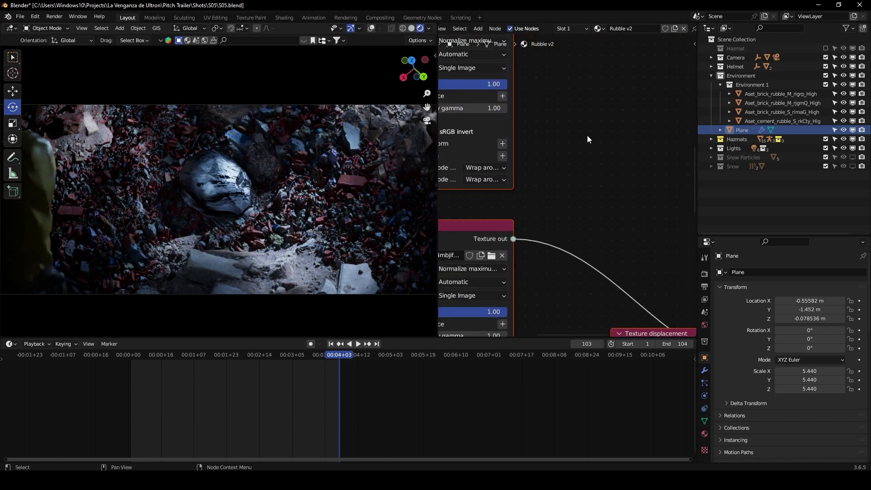
{"action": "scroll", "coordinate": [587, 135], "scroll_direction": "down", "scroll_amount": 5}
{"action": "middle_click_drag", "start_coordinate": [628, 209], "coordinate": [554, 96]}
{"action": "scroll", "coordinate": [564, 184], "scroll_direction": "up", "scroll_amount": 5}
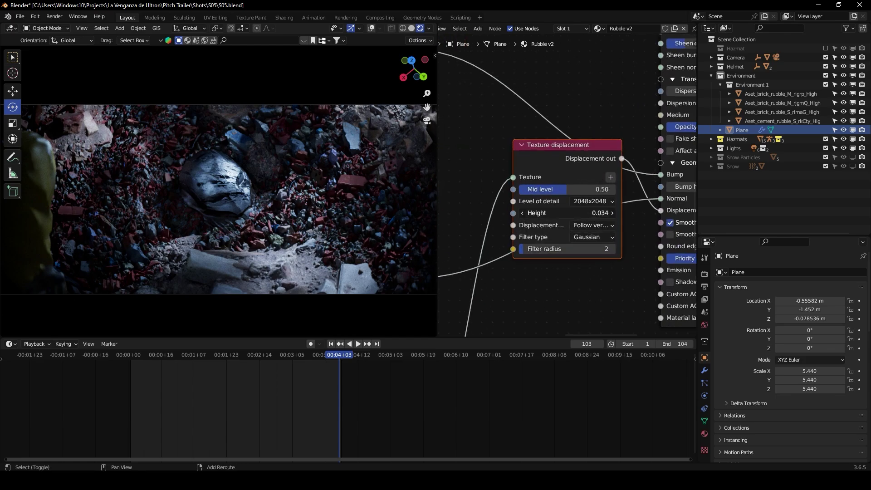
{"action": "left_click_drag", "start_coordinate": [567, 213], "coordinate": [593, 213], "text": "shift"}
{"action": "left_click", "coordinate": [551, 304]}
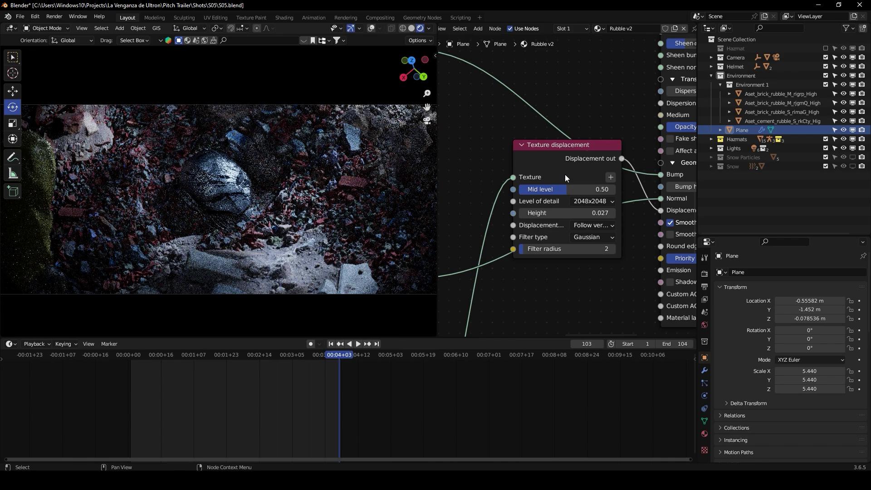
- Separate the Texture displacement node from the Universal material and delete it
{"action": "left_click", "coordinate": [541, 157]}
{"action": "left_click_drag", "start_coordinate": [541, 157], "coordinate": [517, 226]}
{"action": "middle_click_drag", "start_coordinate": [517, 227], "coordinate": [525, 159]}
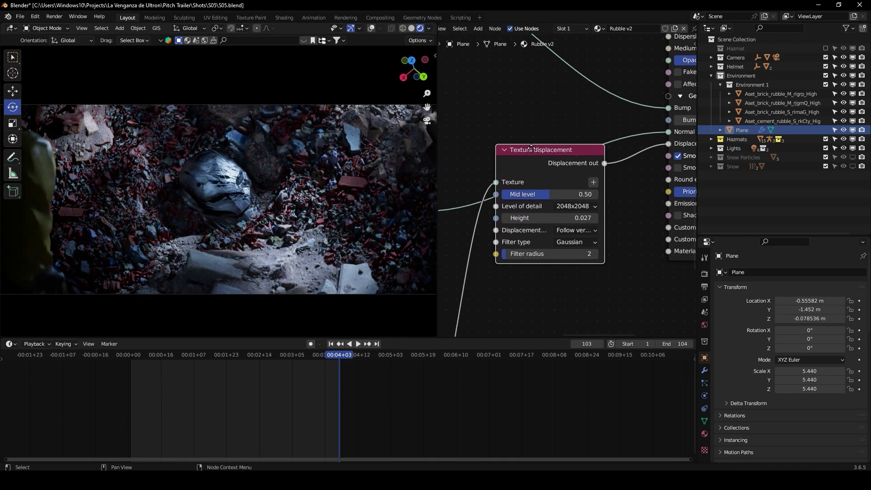
{"action": "scroll", "coordinate": [530, 154], "scroll_direction": "down", "scroll_amount": 5}
{"action": "scroll", "coordinate": [550, 174], "scroll_direction": "up", "scroll_amount": 3}
{"action": "scroll", "coordinate": [550, 173], "scroll_direction": "down", "scroll_amount": 6}
{"action": "mouse_move", "coordinate": [554, 280]}
{"action": "middle_mouse_down"}
{"action": "mouse_move", "coordinate": [611, 166]}
{"action": "mouse_move", "coordinate": [566, 282]}
{"action": "middle_mouse_up"}
{"action": "left_click_drag", "start_coordinate": [555, 177], "coordinate": [562, 215]}
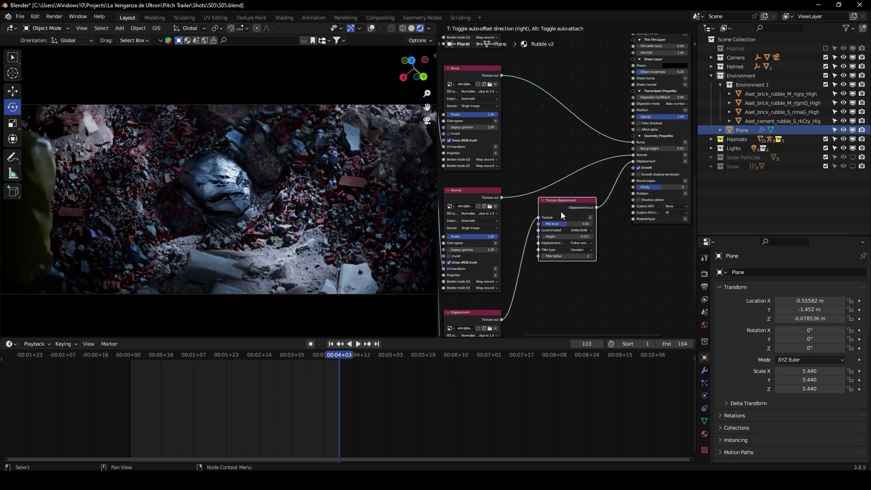
{"action": "key", "text": "x"}
- Add a Texture displacement node feeding the Universal material's Displacement input and connect the Displacement image texture to its Texture input
{"action": "scroll", "coordinate": [527, 202], "scroll_direction": "up", "scroll_amount": 4}
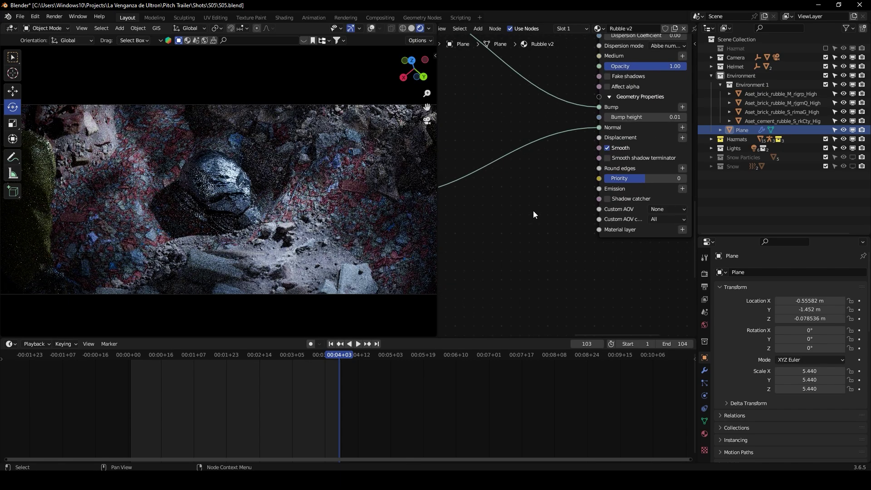
{"action": "key", "text": "shift+a"}
{"action": "mouse_move", "coordinate": [629, 152]}
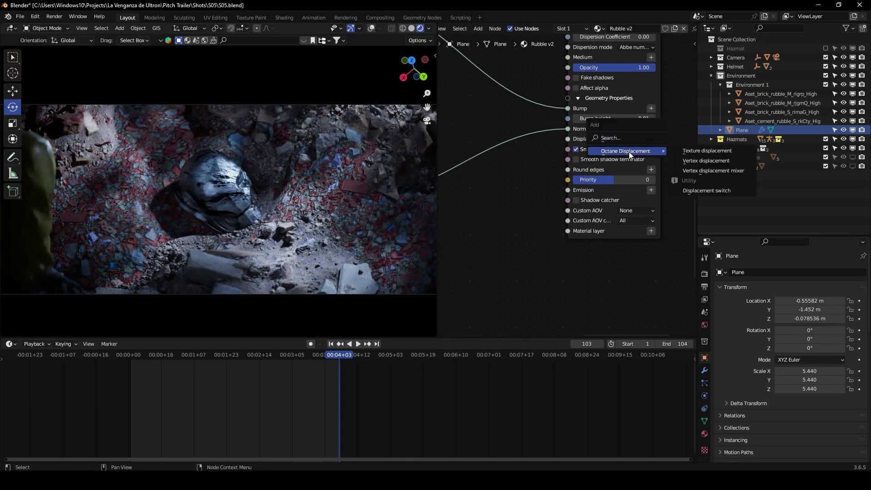
{"action": "left_click", "coordinate": [700, 151]}
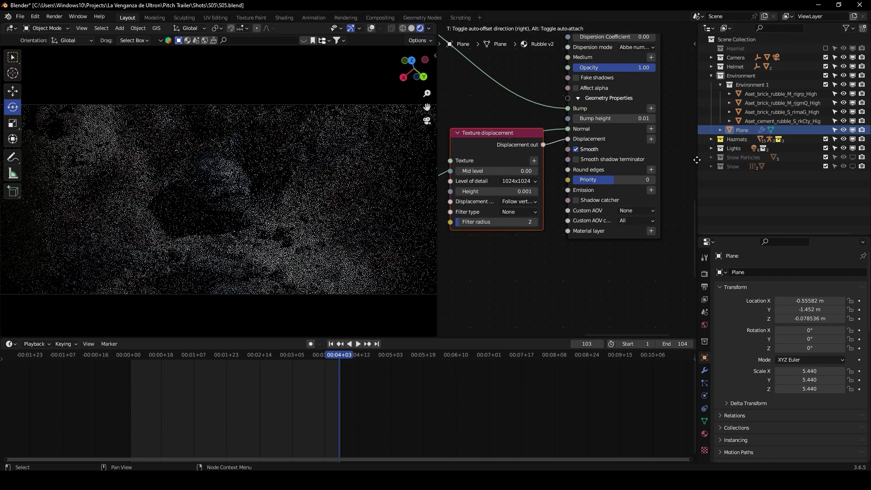
{"action": "left_click", "coordinate": [667, 202]}
{"action": "scroll", "coordinate": [521, 243], "scroll_direction": "down", "scroll_amount": 2}
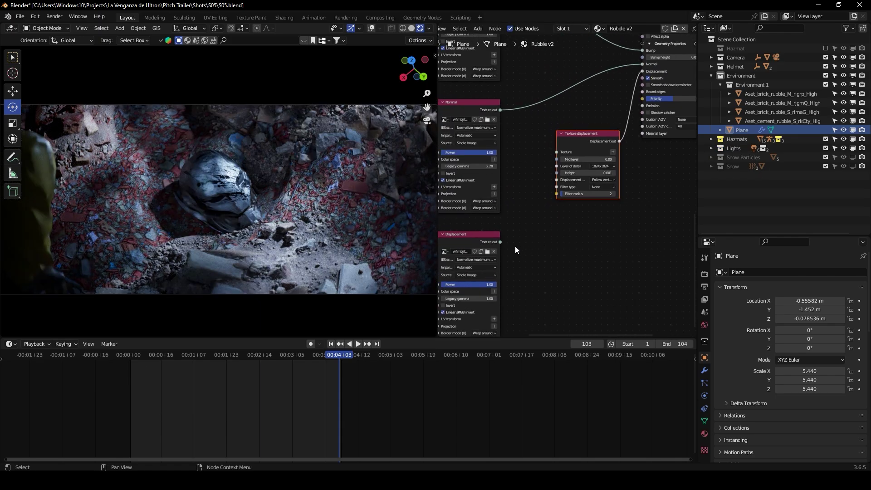
{"action": "left_click_drag", "start_coordinate": [554, 151], "coordinate": [556, 152]}
- Keep the new Texture displacement node's level of detail at 1024x1024 and set its mid level to 0.5
{"action": "scroll", "coordinate": [592, 245], "scroll_direction": "up", "scroll_amount": 5}
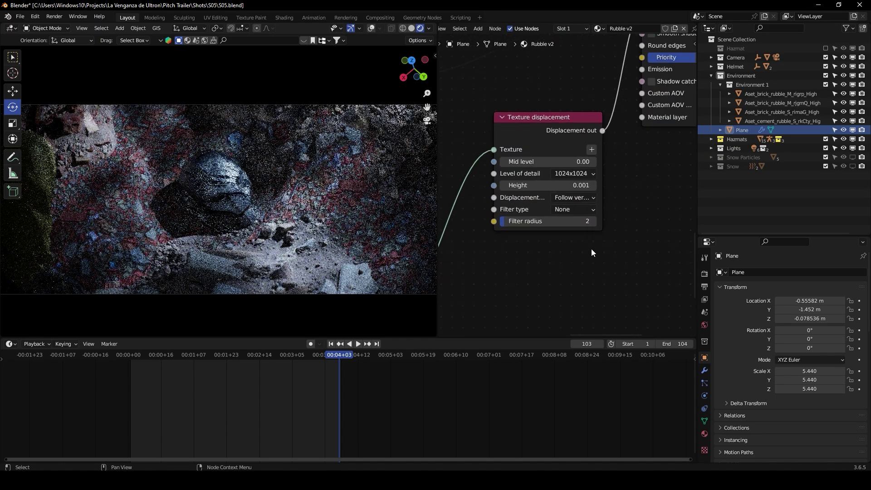
{"action": "left_click", "coordinate": [580, 175]}
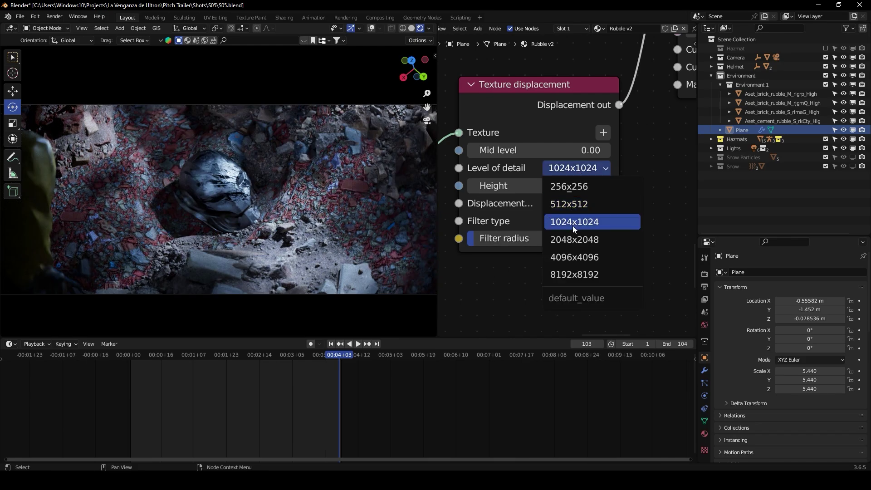
{"action": "left_click", "coordinate": [572, 226]}
{"action": "left_click", "coordinate": [589, 150]}
{"action": "type", "text": ".5"}
{"action": "key", "text": "Return"}
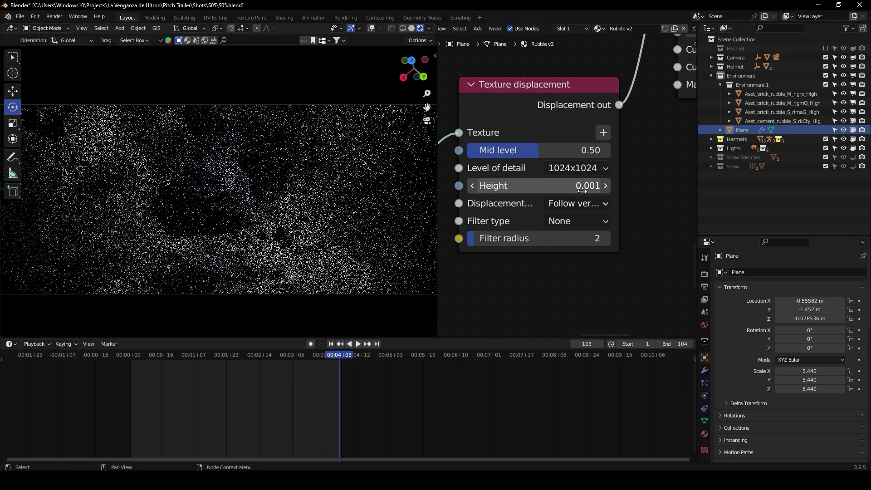
- Try displacement heights of 0.04 and 0.035 on the Texture displacement node
{"action": "left_click", "coordinate": [586, 186]}
{"action": "type", "text": ".04"}
{"action": "key", "text": "Return"}
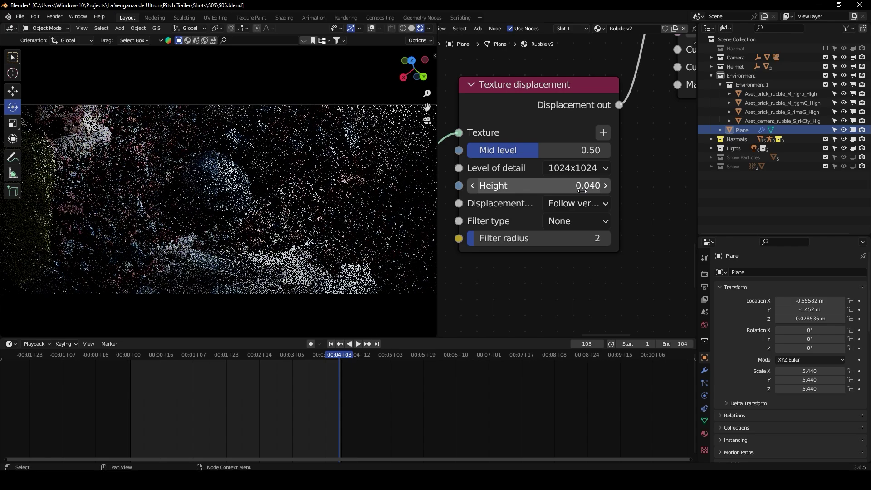
{"action": "left_click", "coordinate": [583, 191]}
{"action": "type", "text": ".035"}
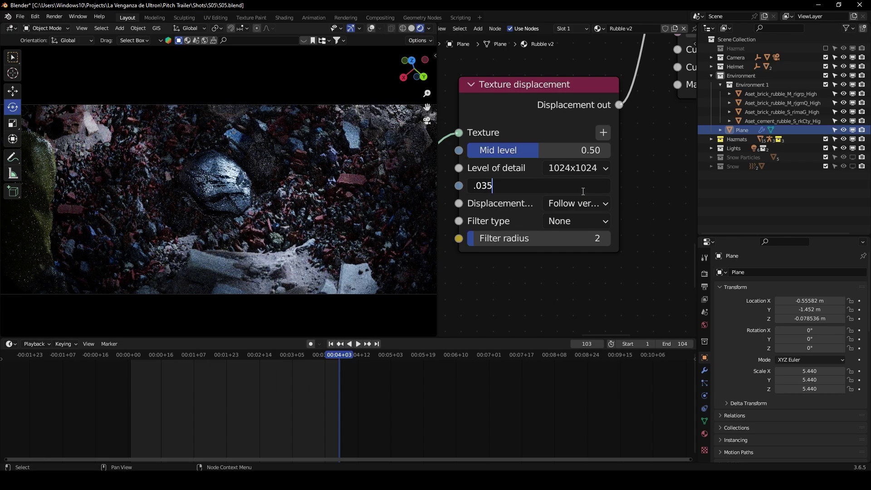
{"action": "key", "text": "Return"}
- Set the Texture displacement node's filter type to Box and its height to 0.03
{"action": "left_click", "coordinate": [563, 224]}
{"action": "left_click", "coordinate": [558, 257]}
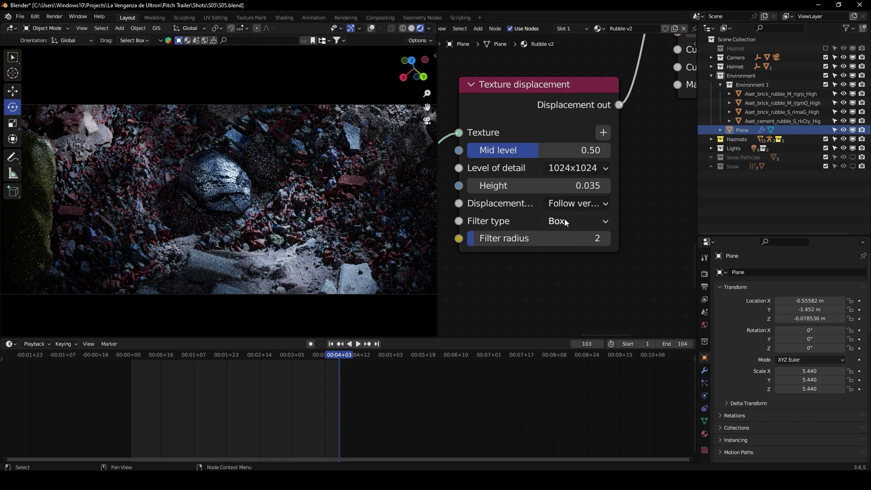
{"action": "left_click", "coordinate": [565, 220]}
{"action": "left_click", "coordinate": [562, 265]}
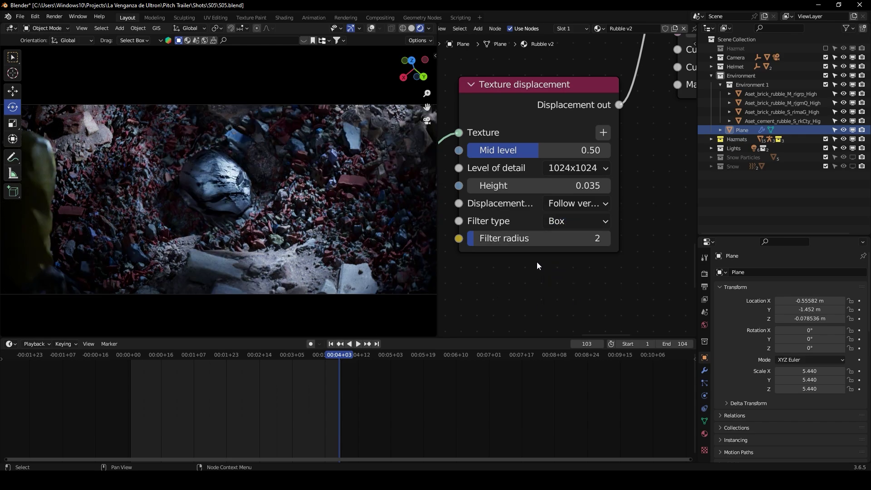
{"action": "mouse_move", "coordinate": [524, 271]}
{"action": "middle_mouse_down"}
{"action": "mouse_move", "coordinate": [581, 278]}
{"action": "mouse_move", "coordinate": [534, 264]}
{"action": "middle_mouse_up"}
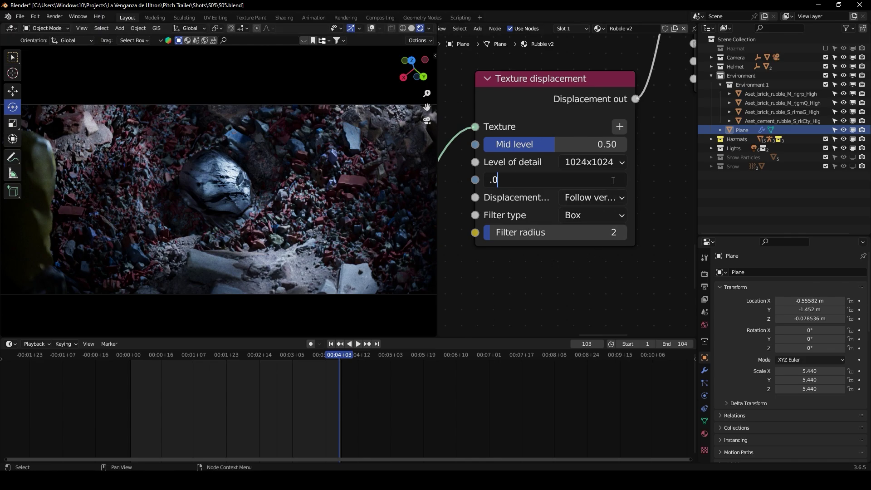
{"action": "key", "text": "Return"}
{"action": "middle_click_drag", "start_coordinate": [543, 313], "coordinate": [591, 249]}
{"action": "scroll", "coordinate": [590, 291], "scroll_direction": "down", "scroll_amount": 3}
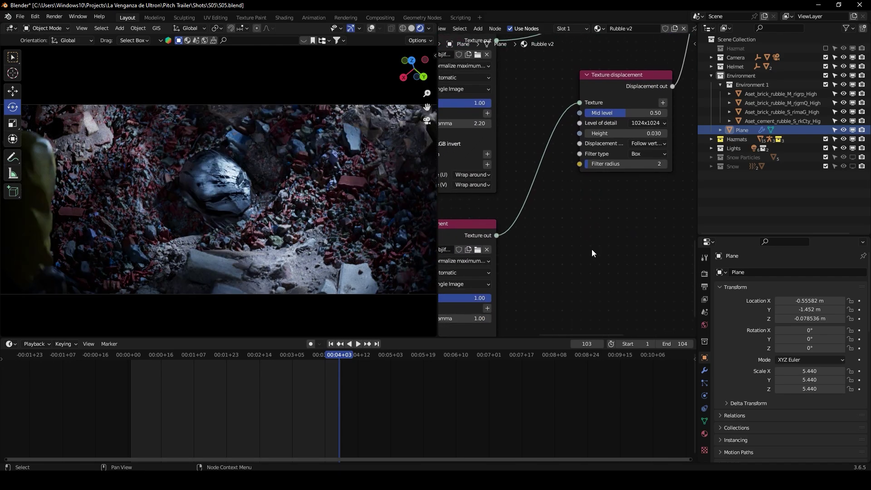
- Insert a Gradient map node between the Displacement image texture and the Texture displacement node
{"action": "scroll", "coordinate": [553, 254], "scroll_direction": "down", "scroll_amount": 2}
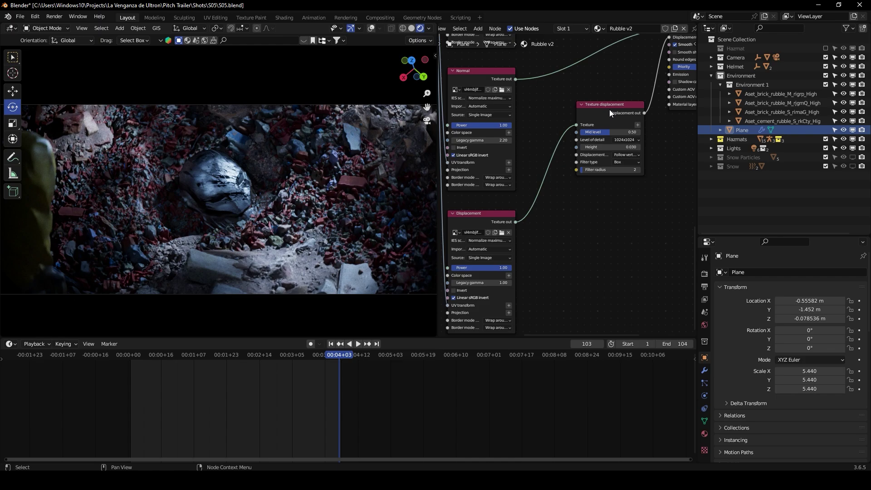
{"action": "left_click_drag", "start_coordinate": [609, 113], "coordinate": [619, 109]}
{"action": "key", "text": "shift+a"}
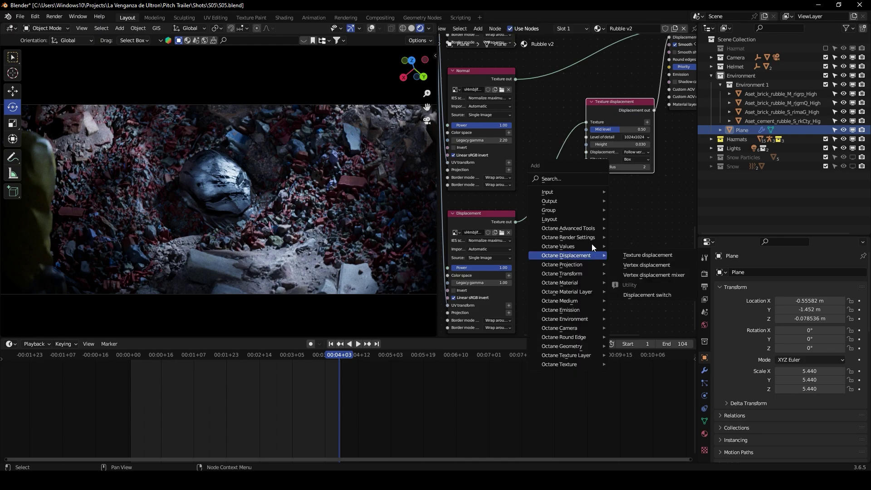
{"action": "left_click", "coordinate": [556, 179]}
{"action": "type", "text": "grad"}
{"action": "left_click", "coordinate": [571, 195]}
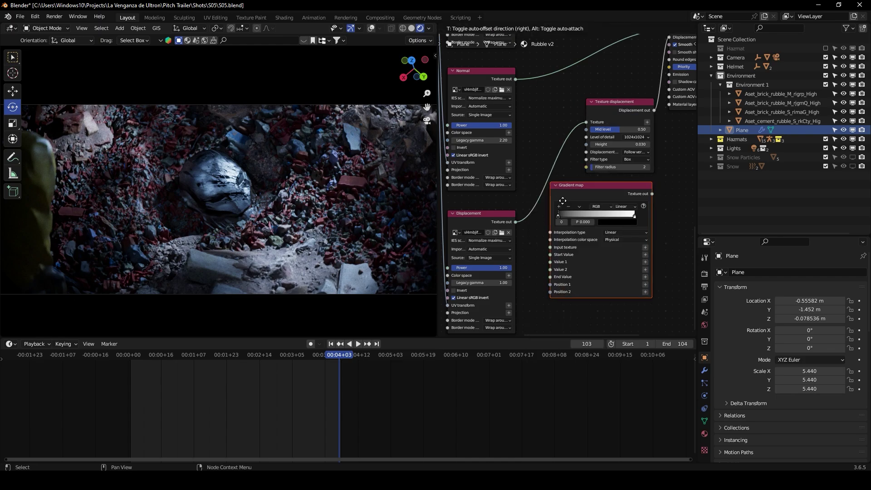
{"action": "left_click", "coordinate": [555, 201]}
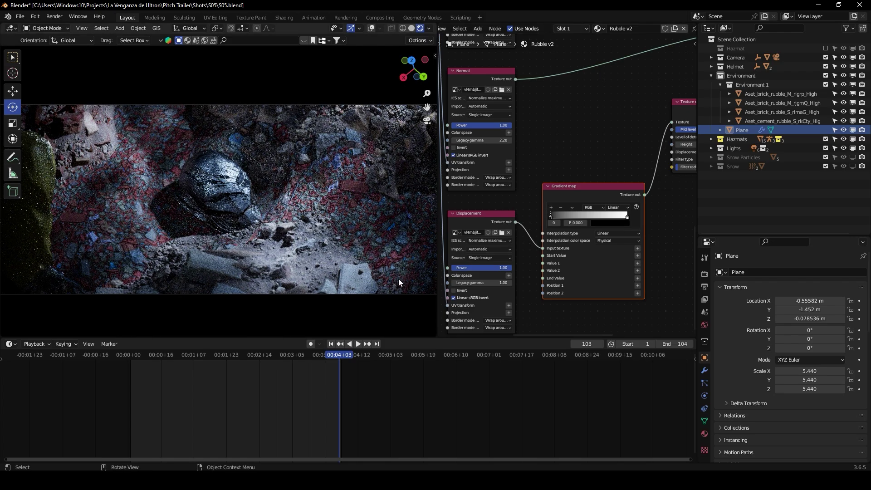
- Delete the Gradient map node and reconnect the Displacement image texture directly to the Texture displacement node
{"action": "middle_click_drag", "start_coordinate": [608, 156], "coordinate": [558, 166]}
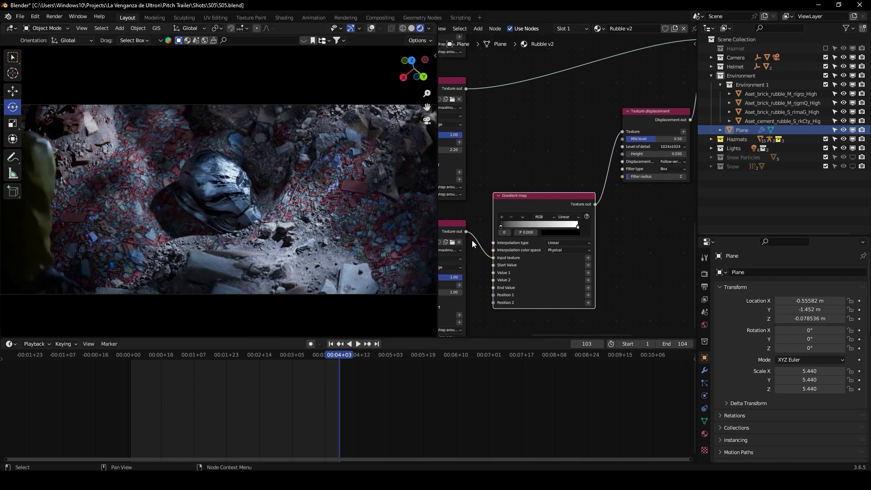
{"action": "key", "text": "x"}
{"action": "left_click_drag", "start_coordinate": [467, 232], "coordinate": [611, 143]}
{"action": "middle_click_drag", "start_coordinate": [536, 211], "coordinate": [517, 188]}
{"action": "middle_click_drag", "start_coordinate": [603, 165], "coordinate": [628, 158]}
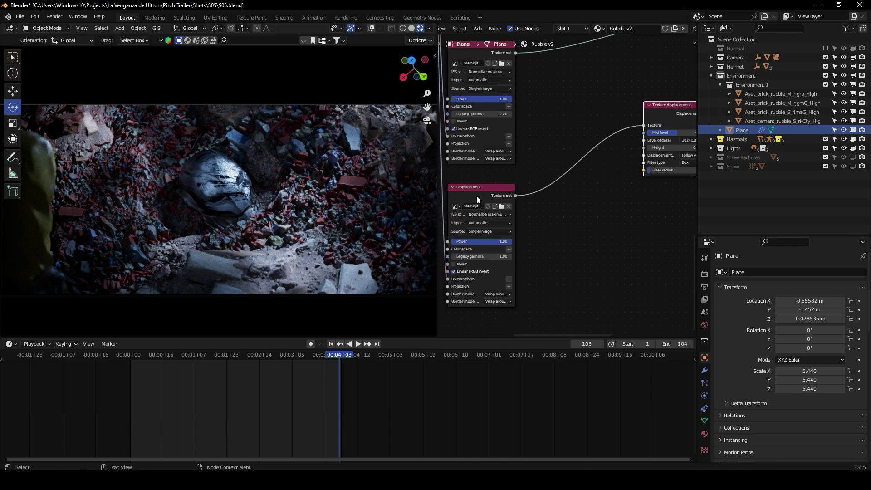
- Try a power of 0.15 on the Displacement image texture, restore it to 1.00, and reposition the node
{"action": "left_click_drag", "start_coordinate": [474, 194], "coordinate": [510, 189]}
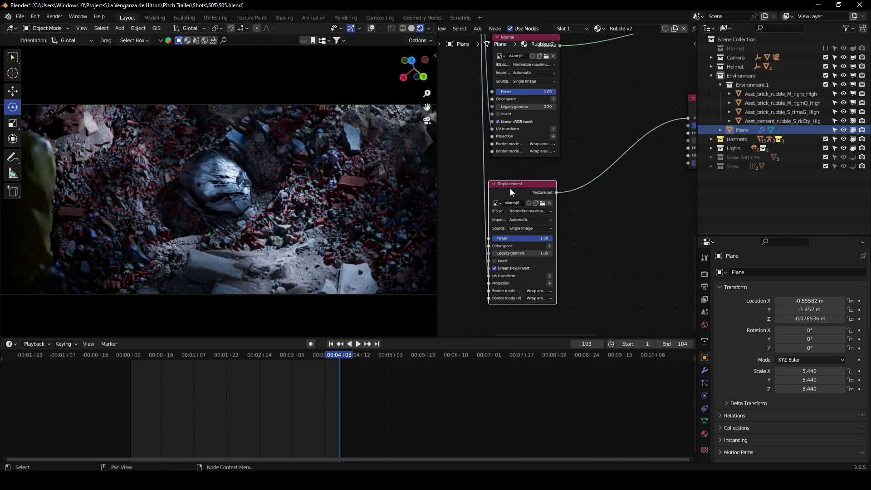
{"action": "scroll", "coordinate": [557, 225], "scroll_direction": "up", "scroll_amount": 2}
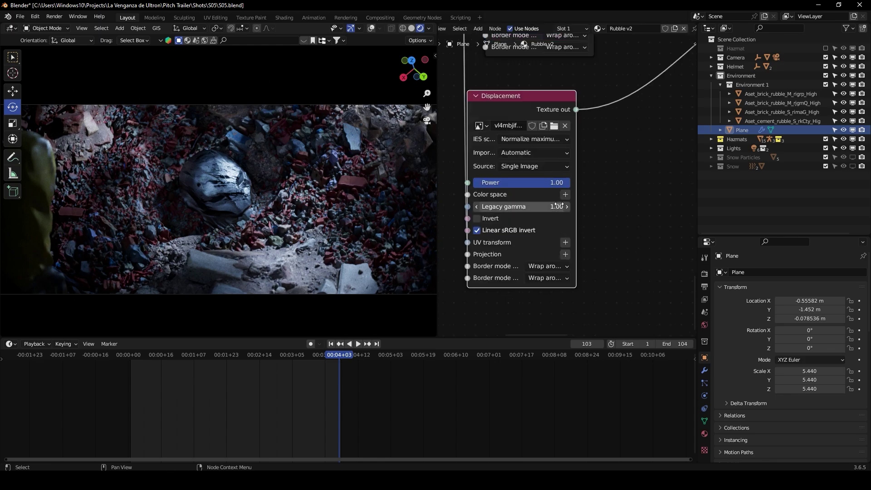
{"action": "left_click_drag", "start_coordinate": [561, 182], "coordinate": [488, 183]}
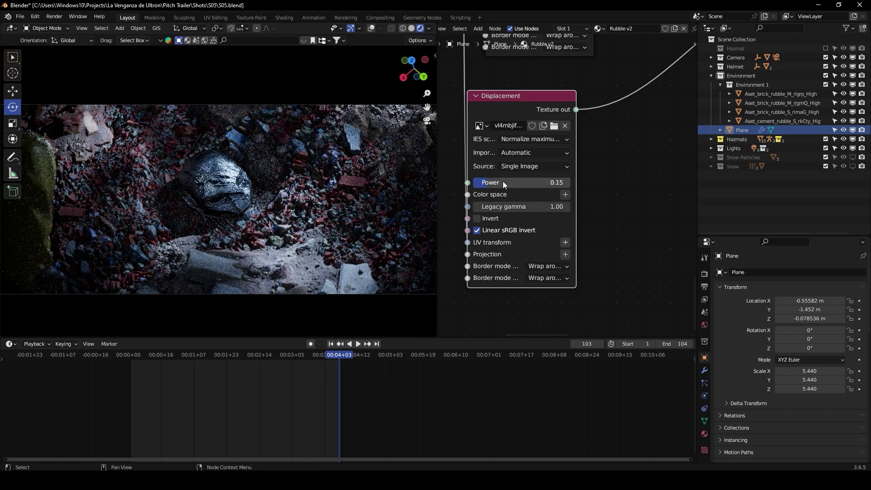
{"action": "left_click_drag", "start_coordinate": [503, 182], "coordinate": [570, 182]}
{"action": "left_click_drag", "start_coordinate": [496, 99], "coordinate": [516, 100]}
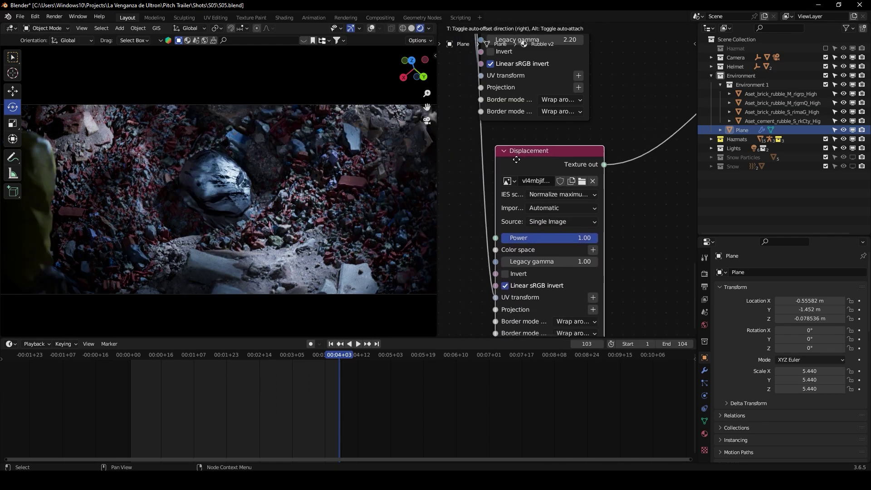